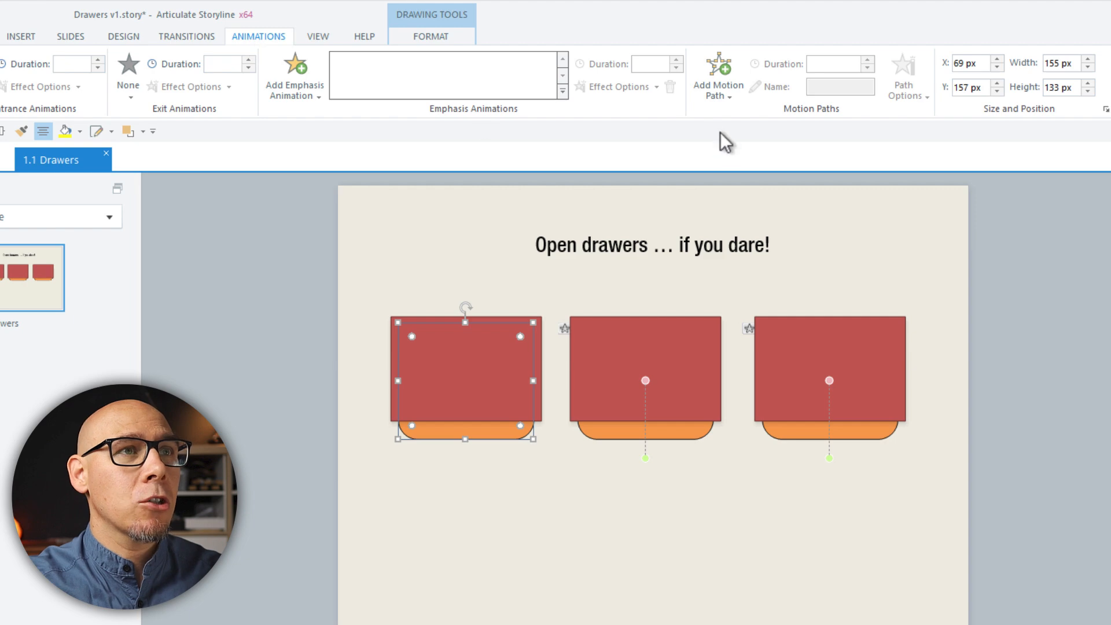
Add a line motion path to the first drawer's orange Horse shape and set its length to 89 px.
click(720, 76)
click(735, 150)
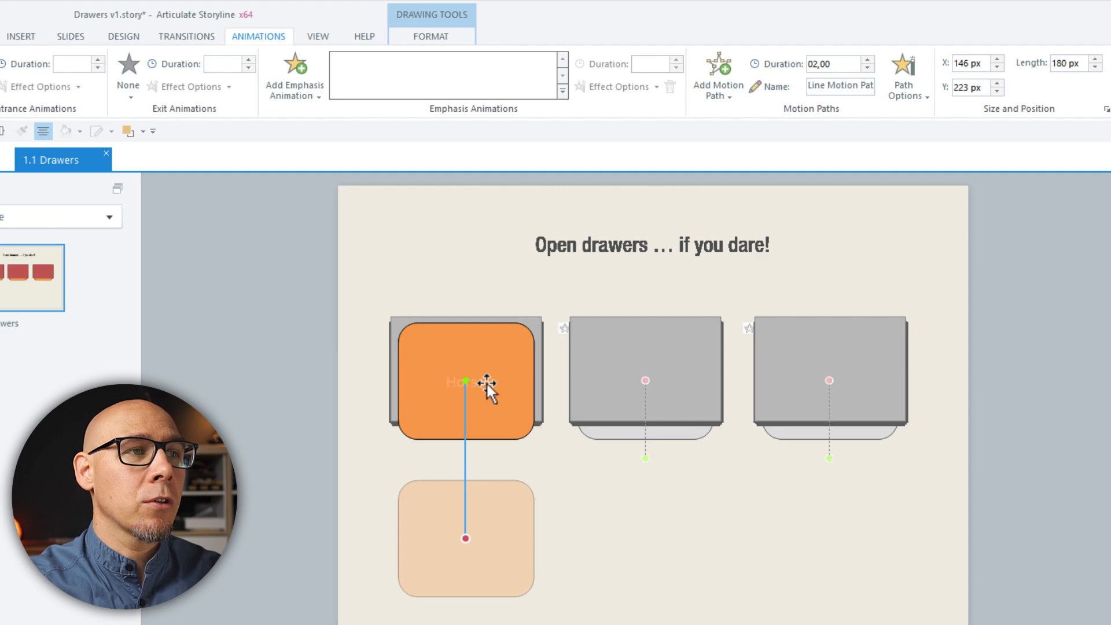
click(1068, 63)
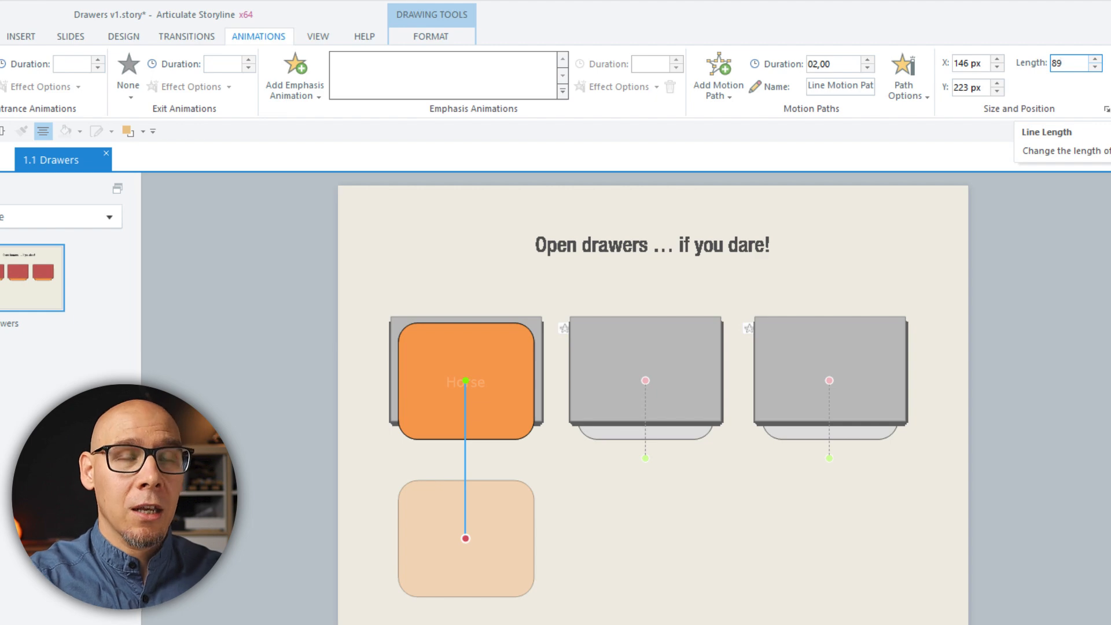
key(Return)
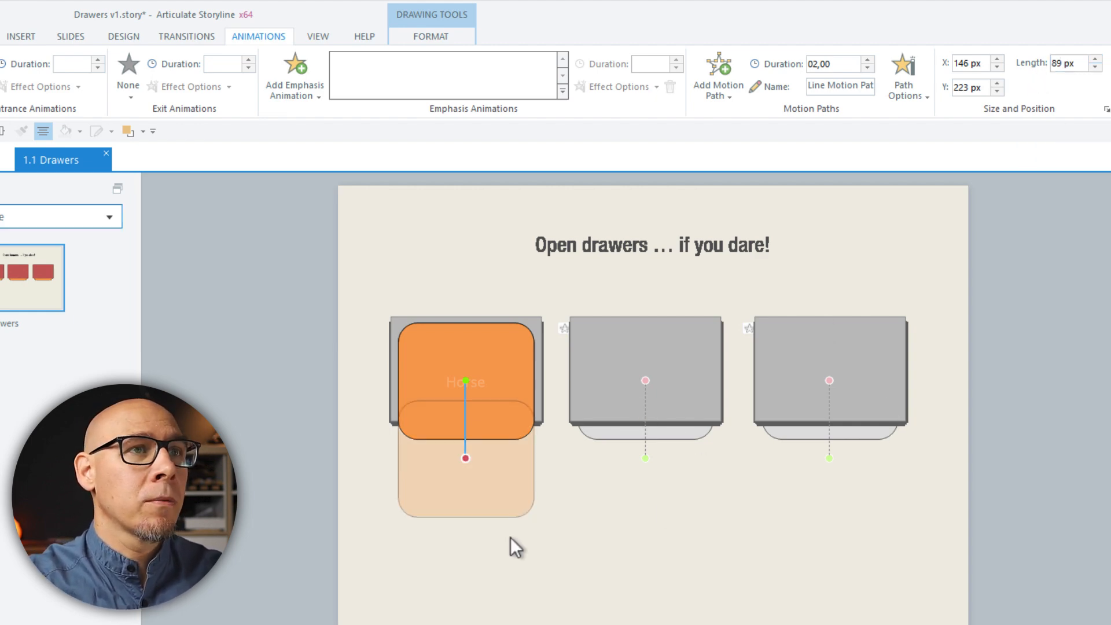
click(905, 93)
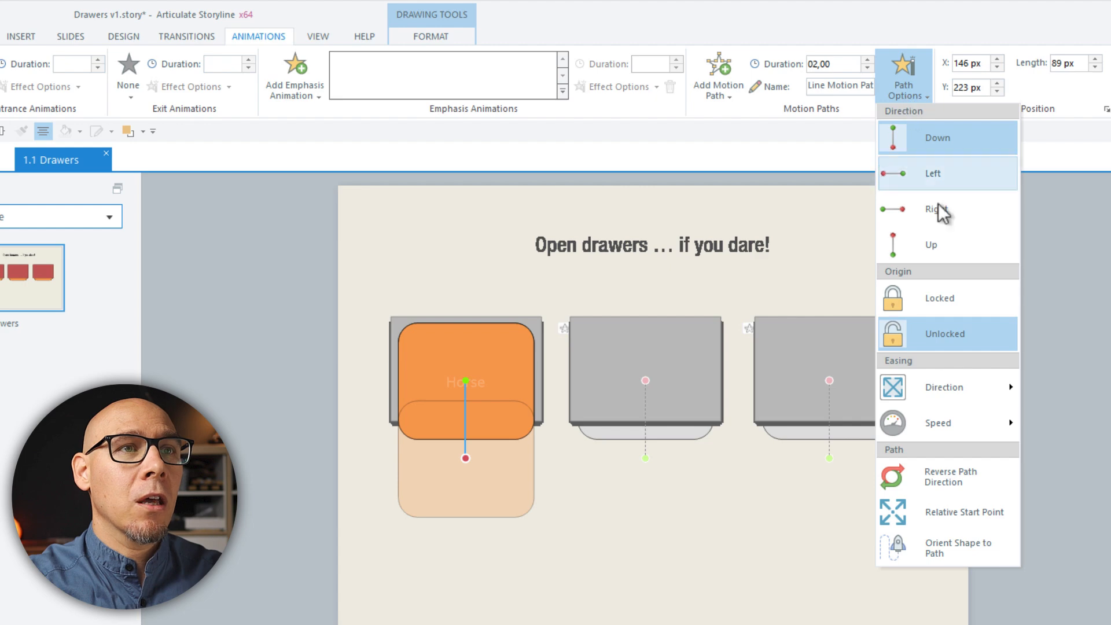
mouse_move(949, 387)
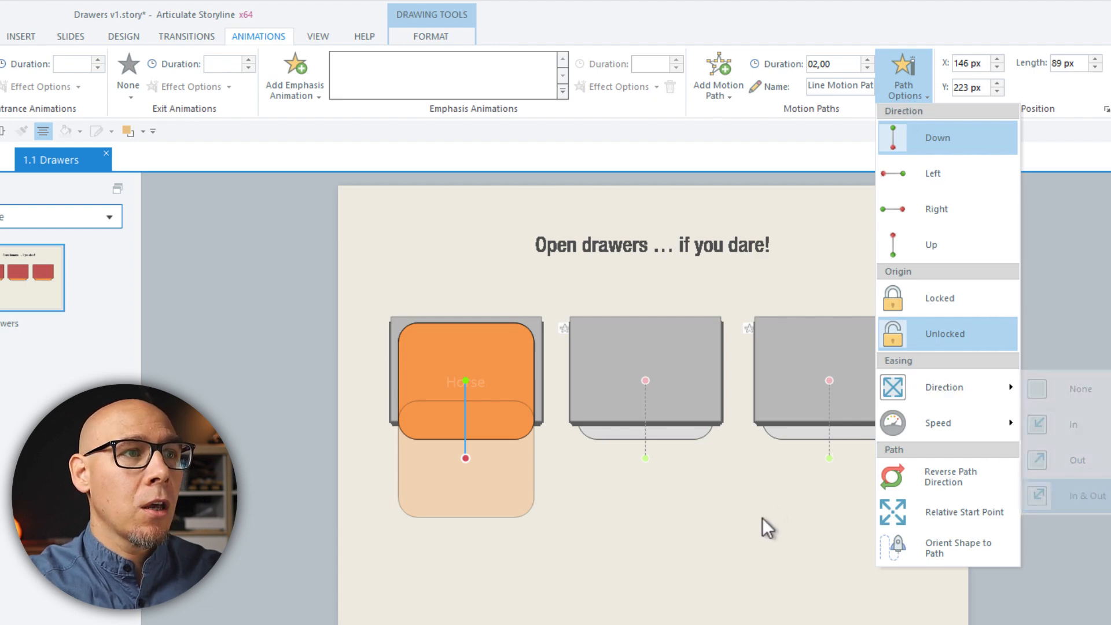
click(762, 518)
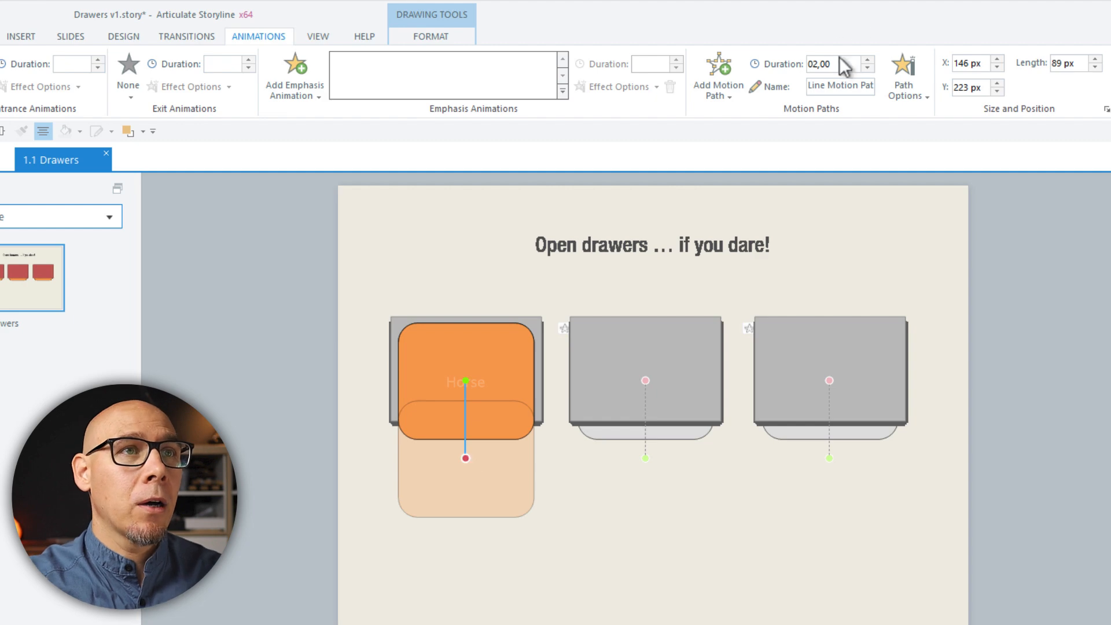
Name the Horse shape's motion path Down and set its duration to 1 second.
click(828, 86)
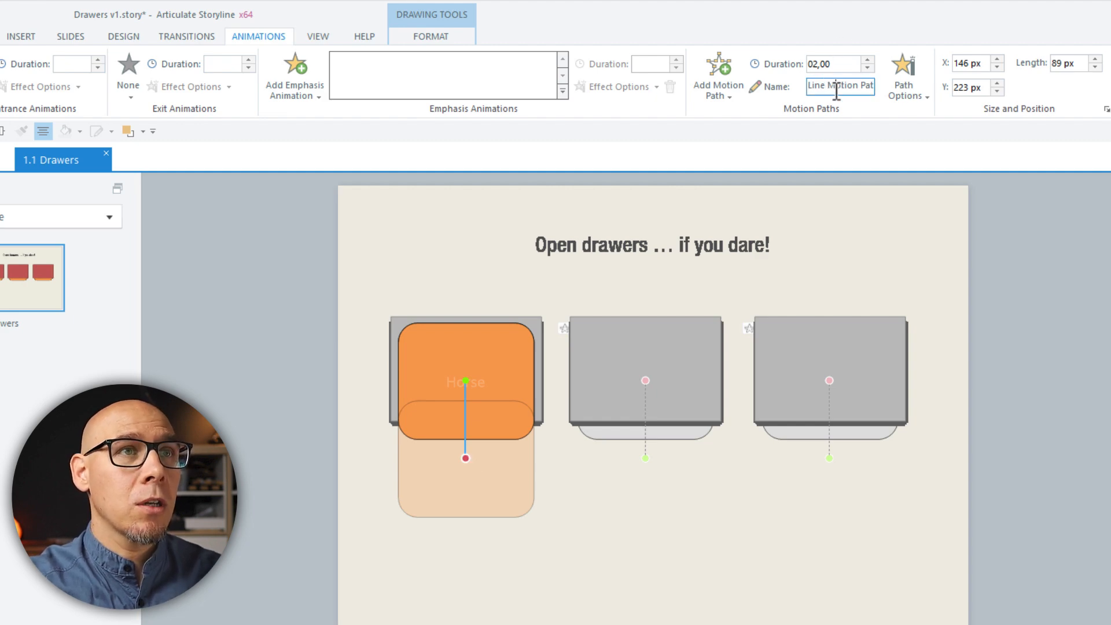
key(ctrl+a)
text(Down)
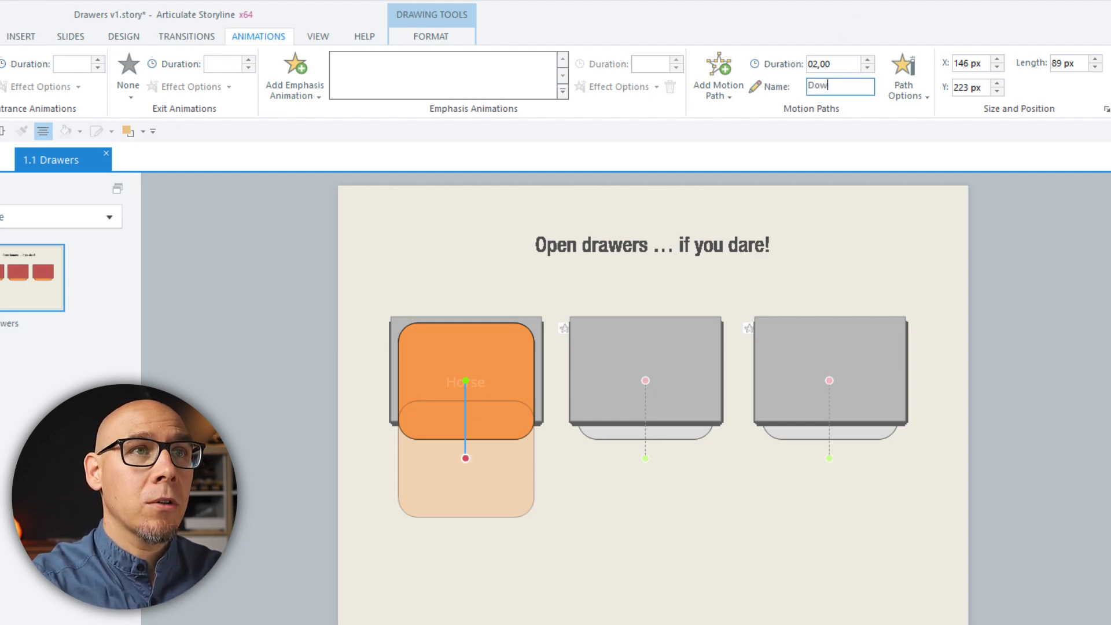
key(Return)
click(868, 67)
click(868, 68)
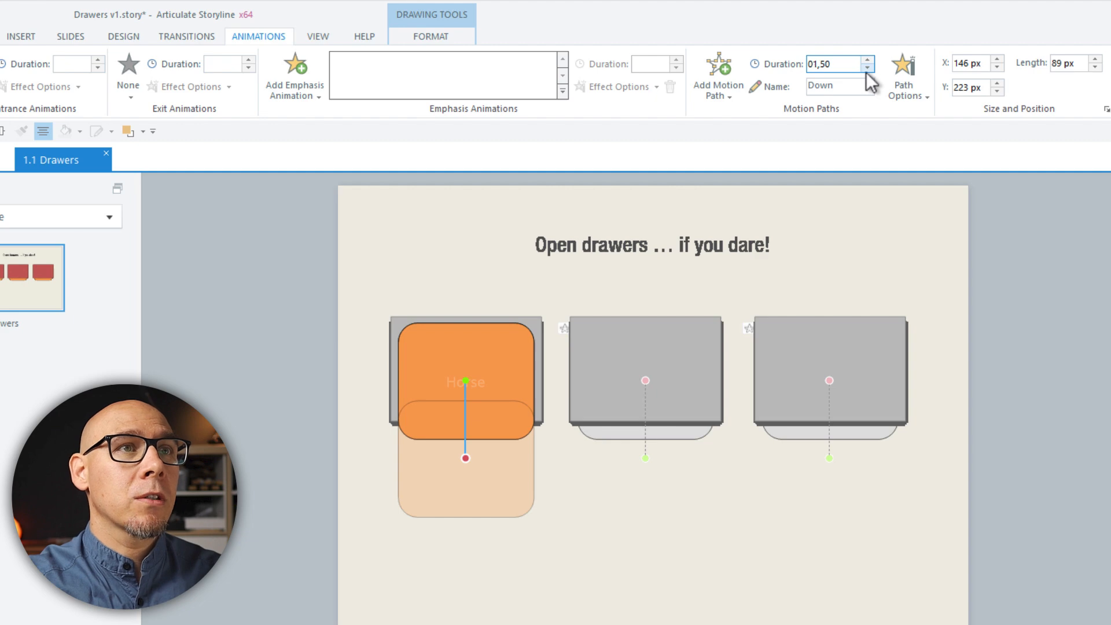
click(868, 68)
click(867, 68)
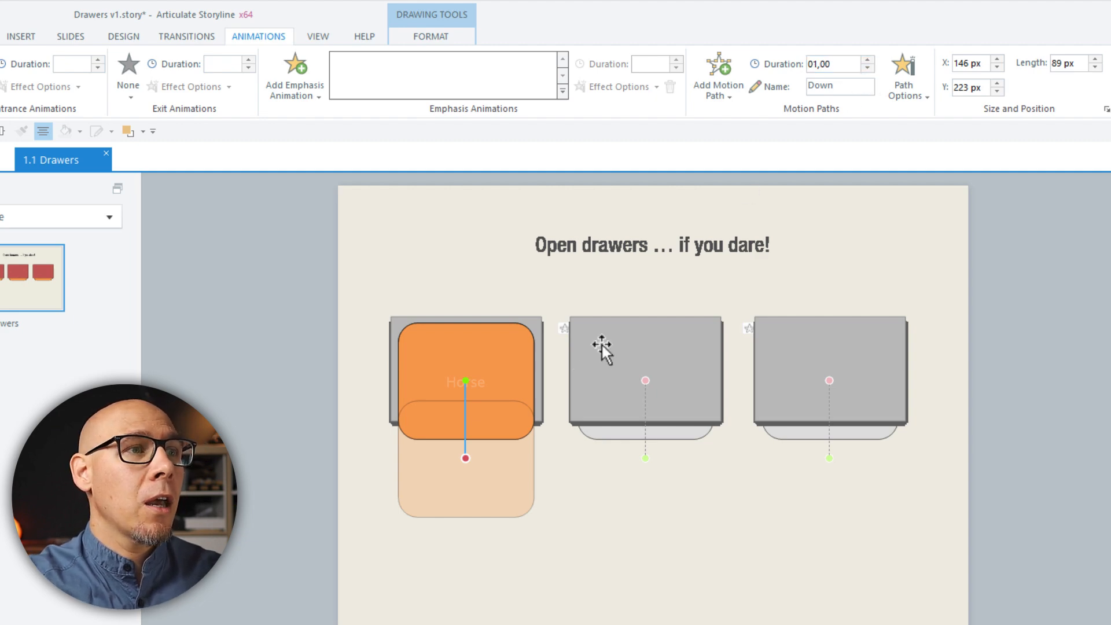
Duplicate the Horse shape's Down motion path and rename the copy Up.
click(466, 459)
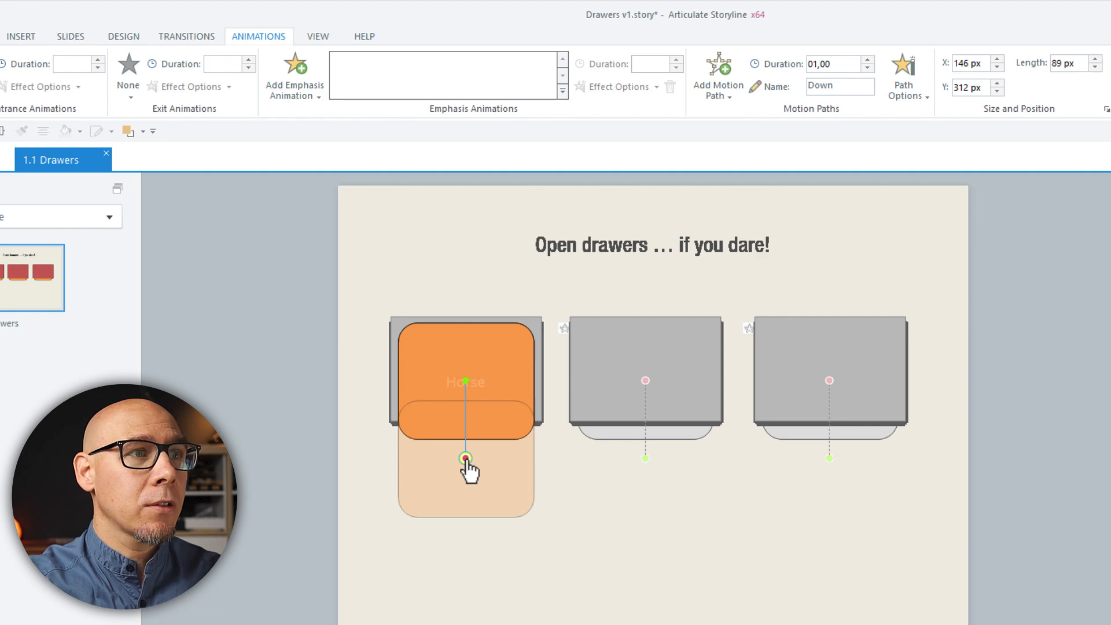
click(834, 87)
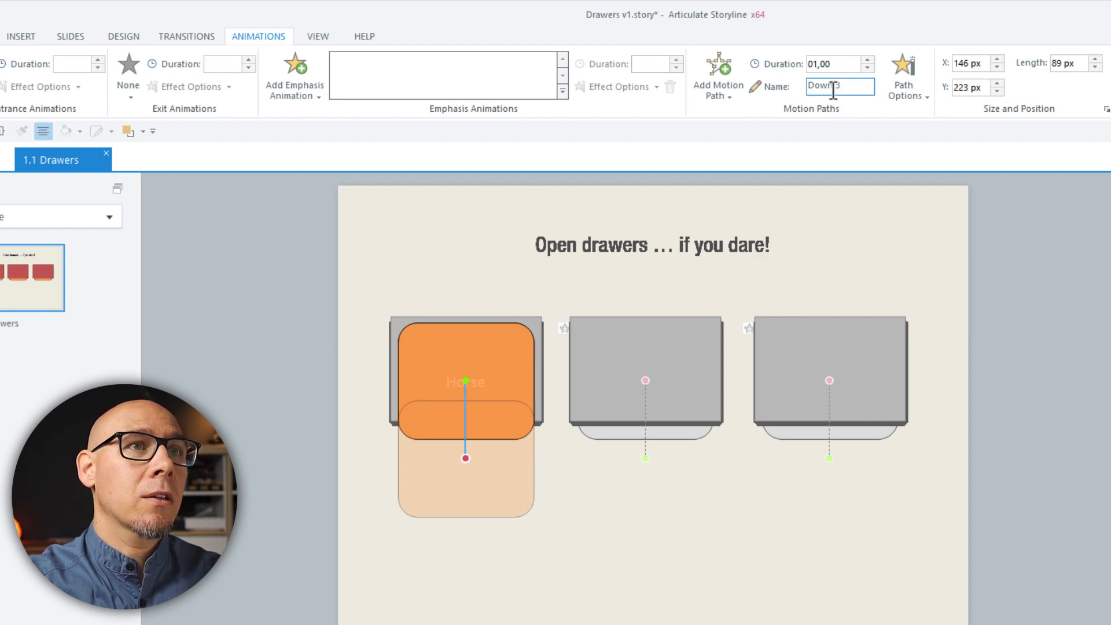
text(3)
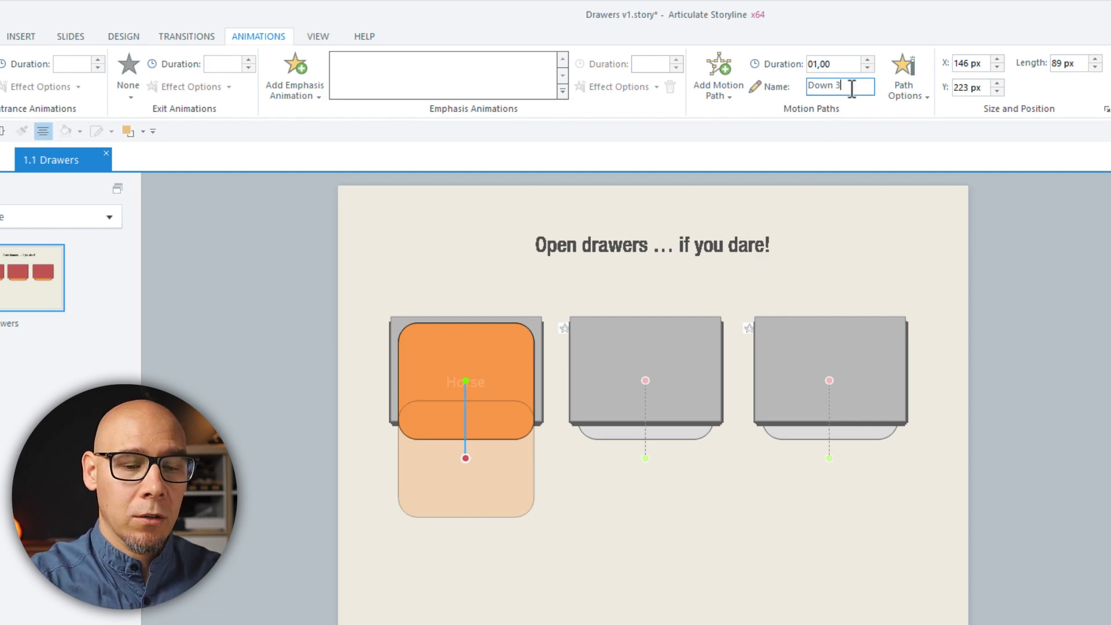
key(BackSpace)
key(BackSpace)
key(BackSpace)
key(BackSpace)
text(Up2)
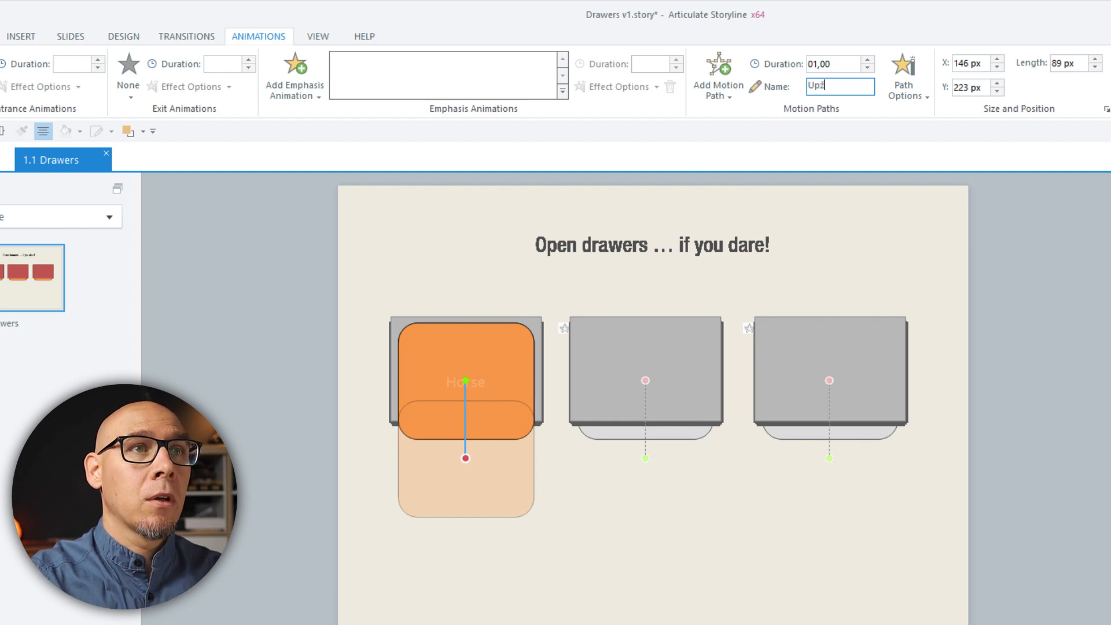
key(Return)
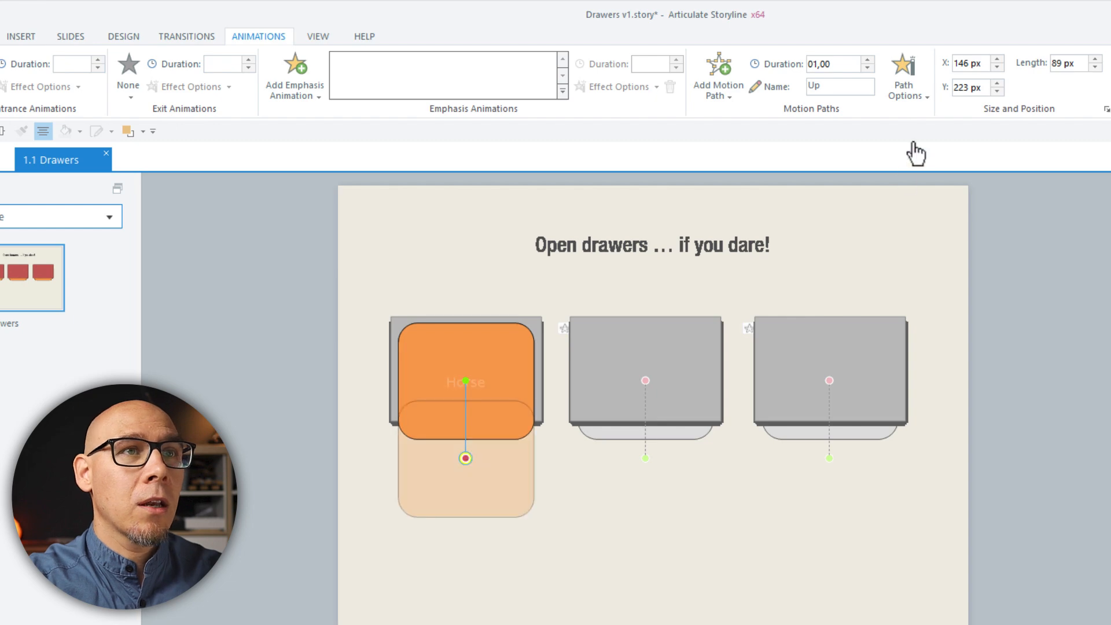
Reverse the path direction of the Horse shape's Up motion path.
click(895, 92)
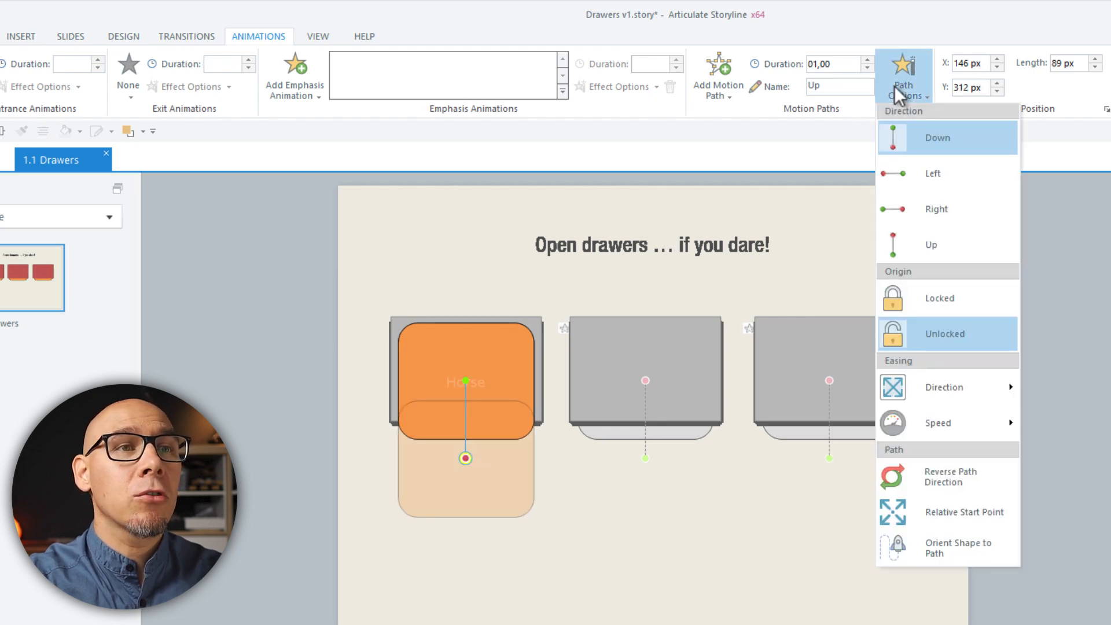
click(946, 479)
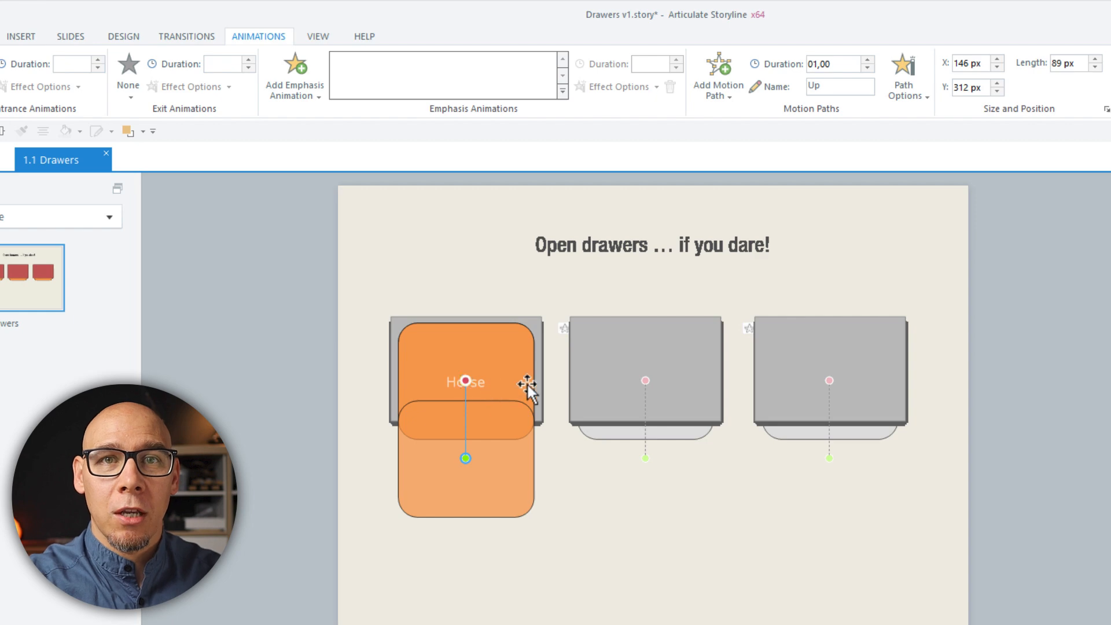
click(899, 85)
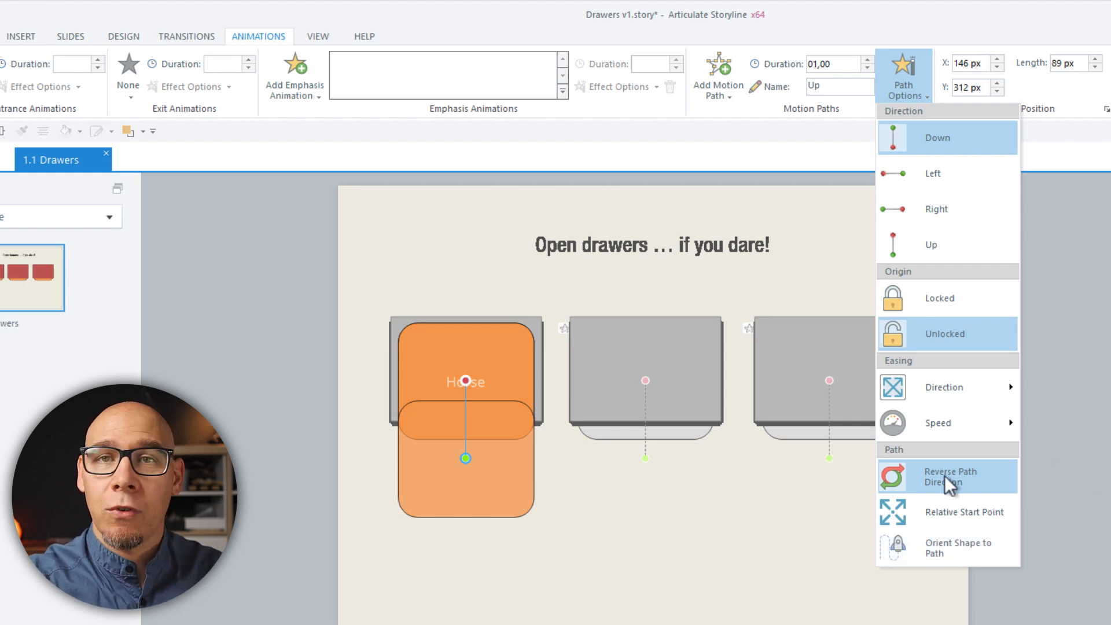
click(1103, 443)
click(577, 500)
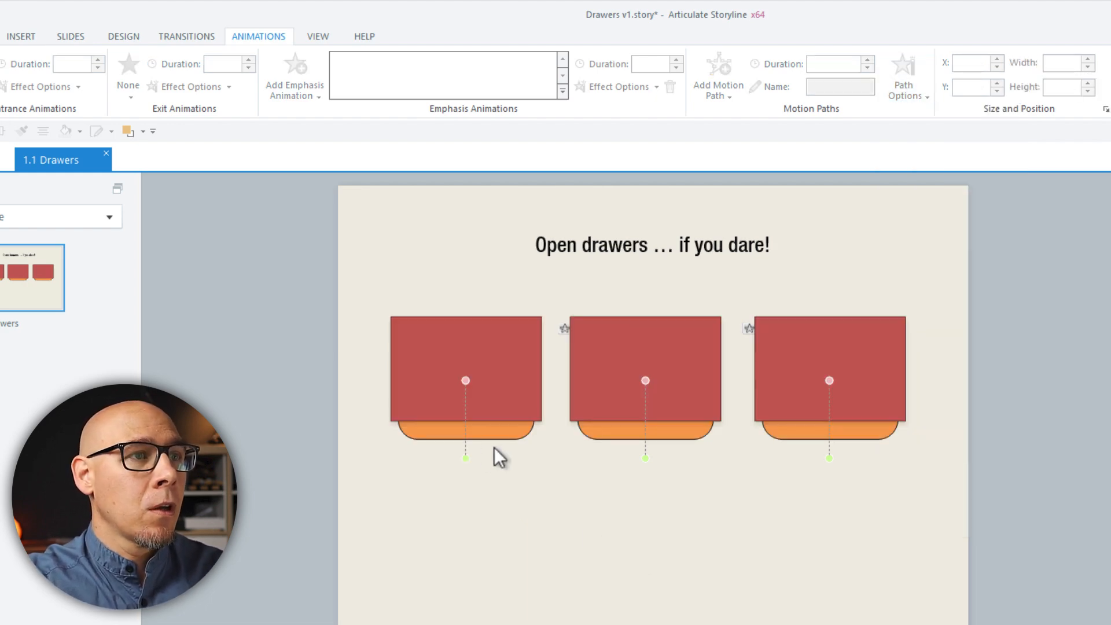
Delete the automatically added trigger that moves the Horse shape along Down when its timeline starts.
click(492, 435)
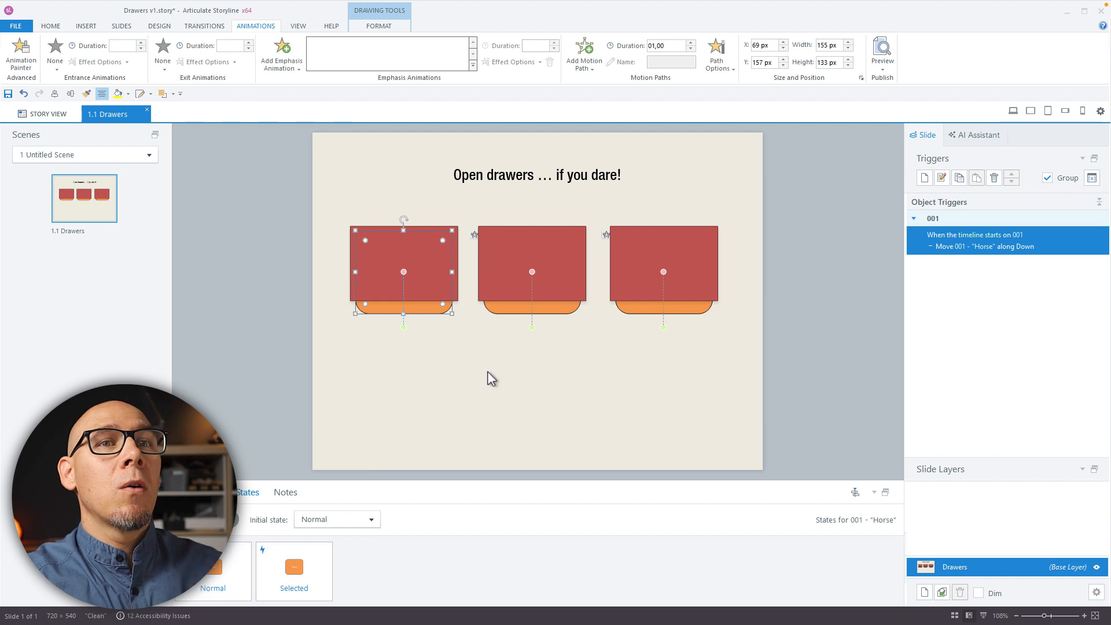
click(994, 179)
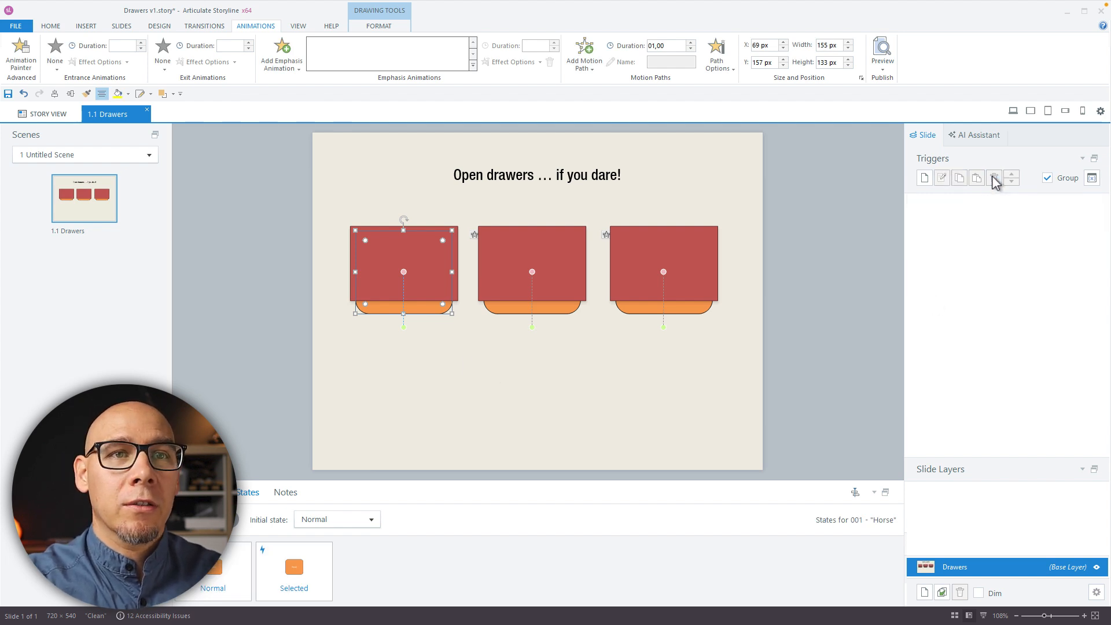
click(850, 325)
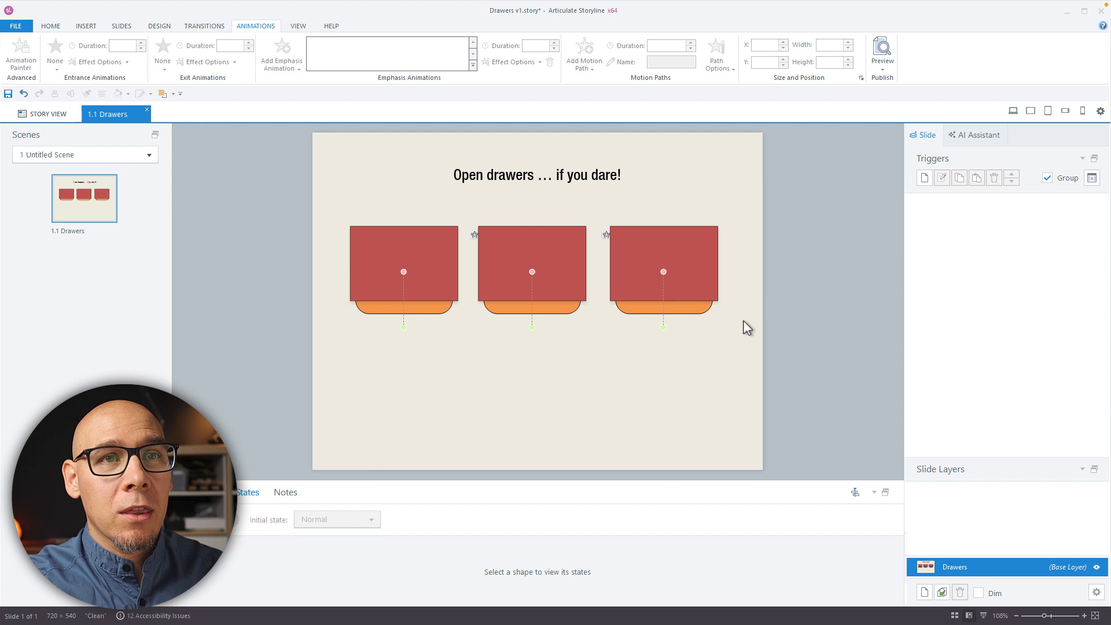
click(925, 176)
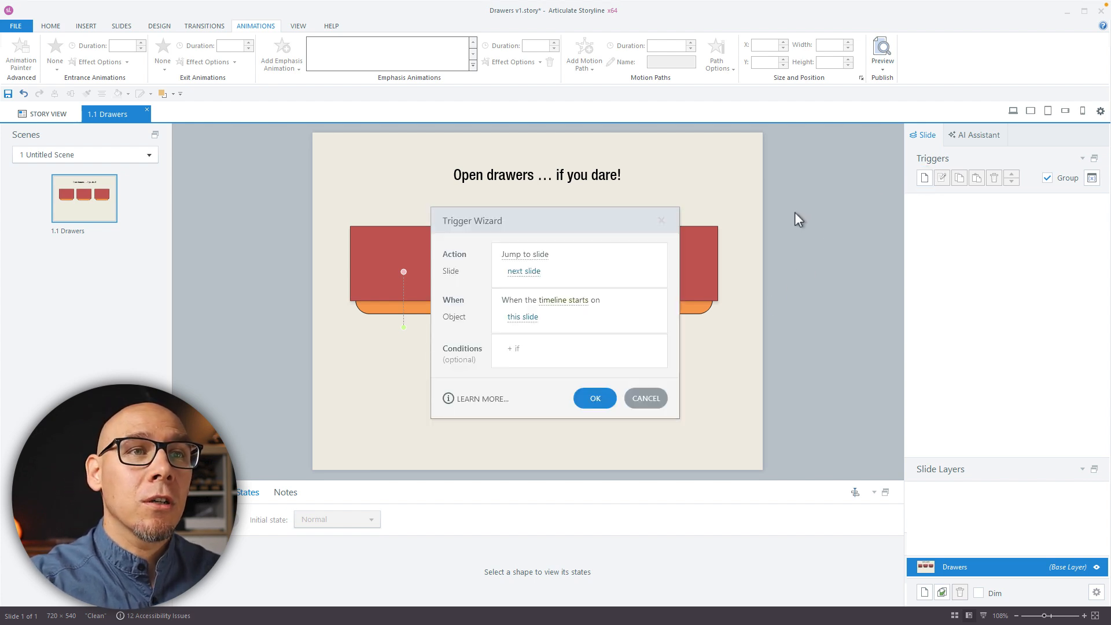
drag(610, 220, 818, 216)
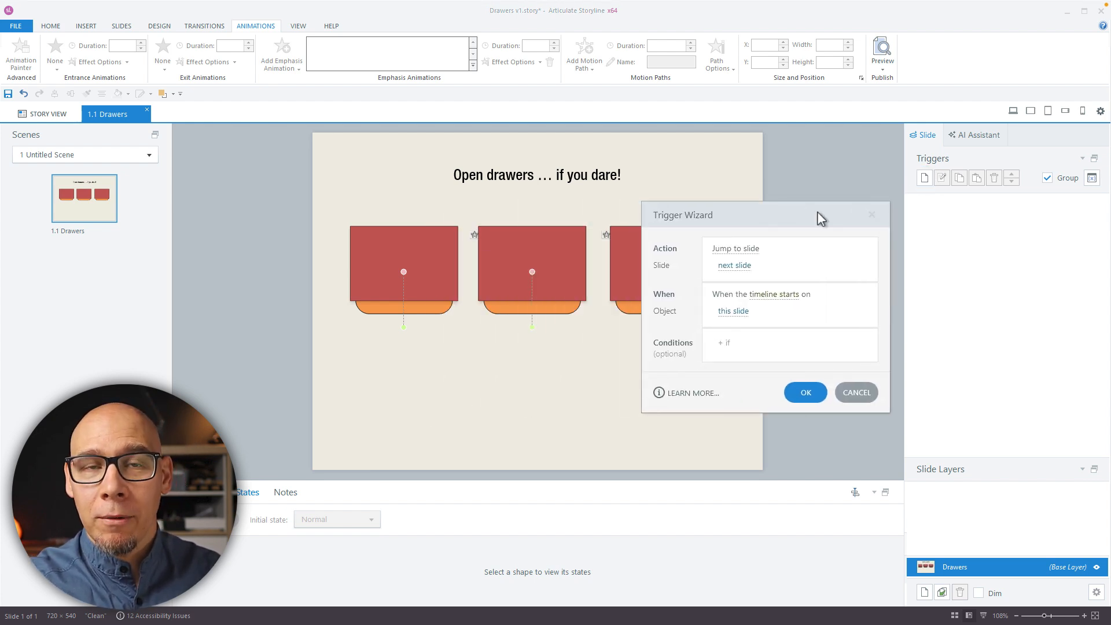
click(857, 383)
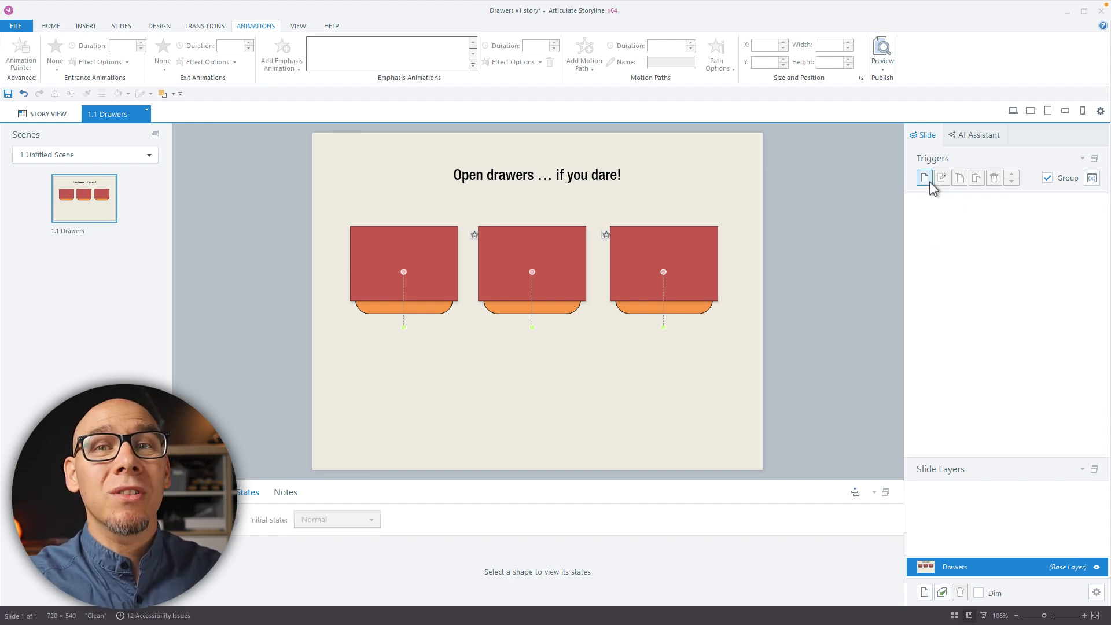
click(443, 308)
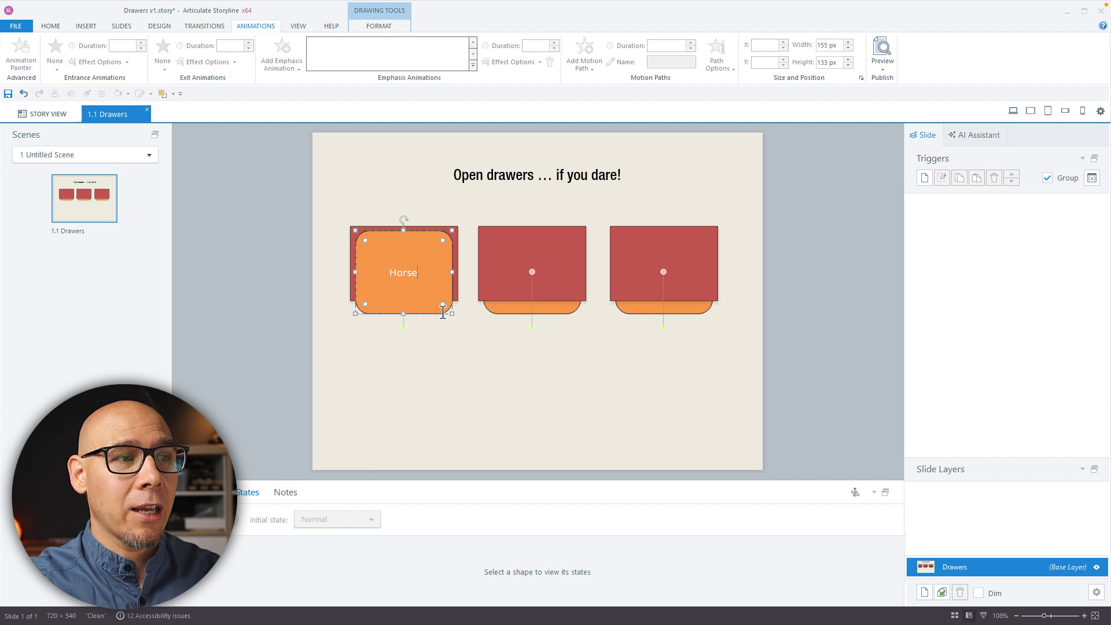
click(717, 364)
Start a new trigger with the Move action for 001 - "Horse" along the Down path.
click(924, 178)
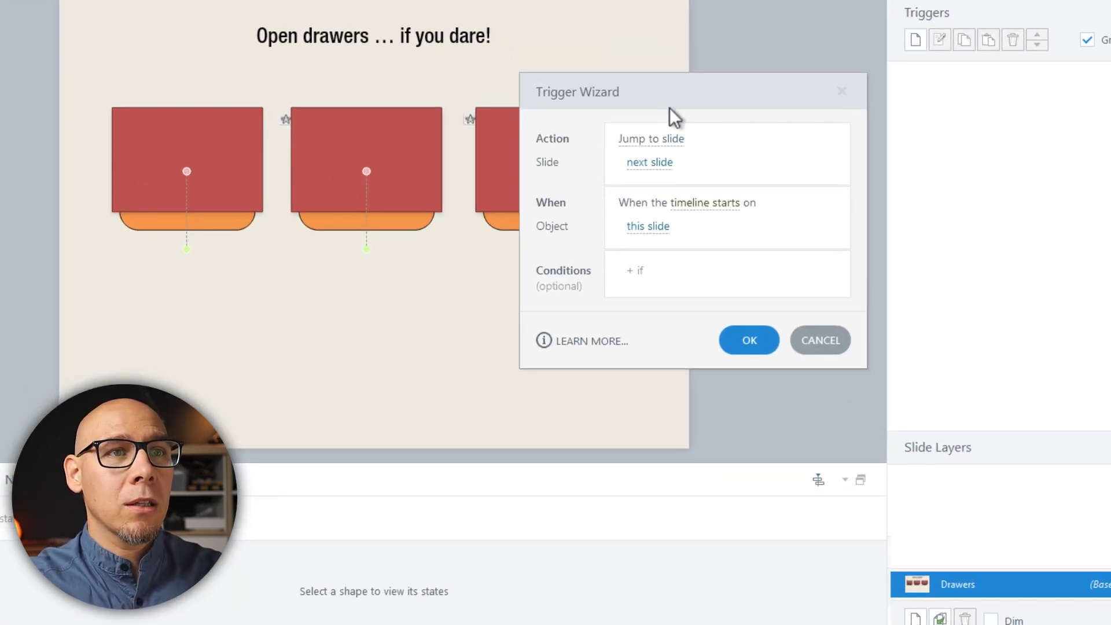
click(668, 139)
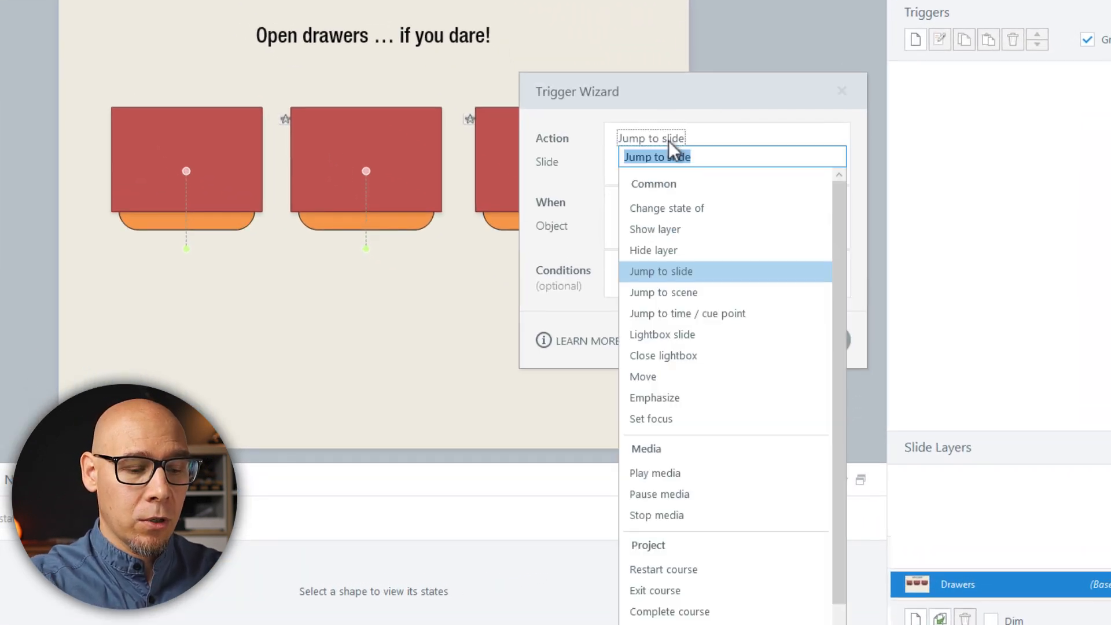
text(move)
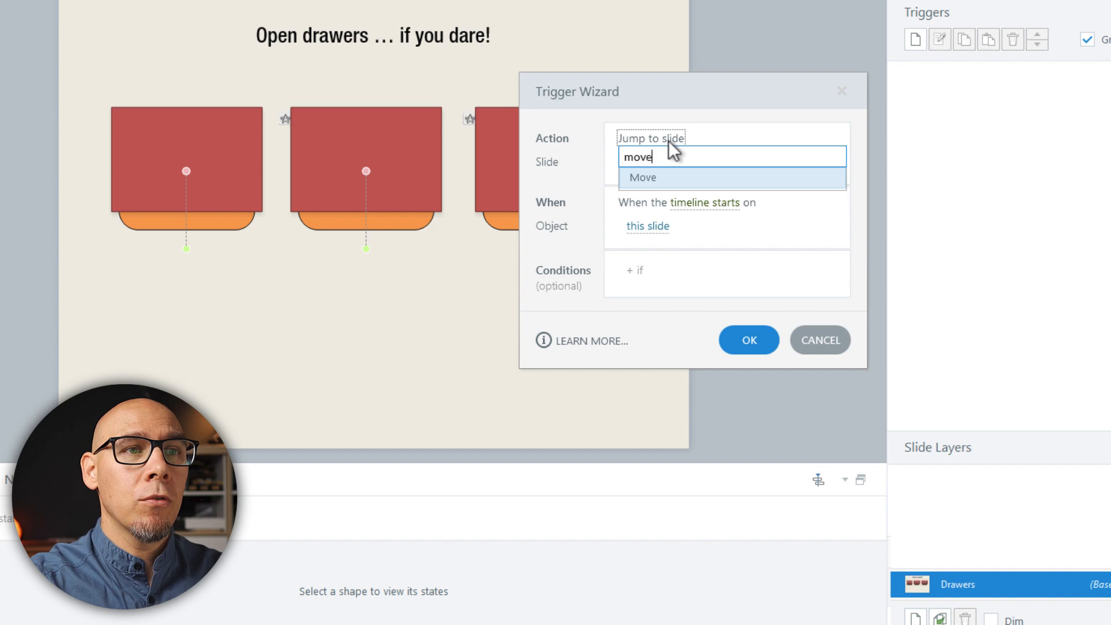
key(Return)
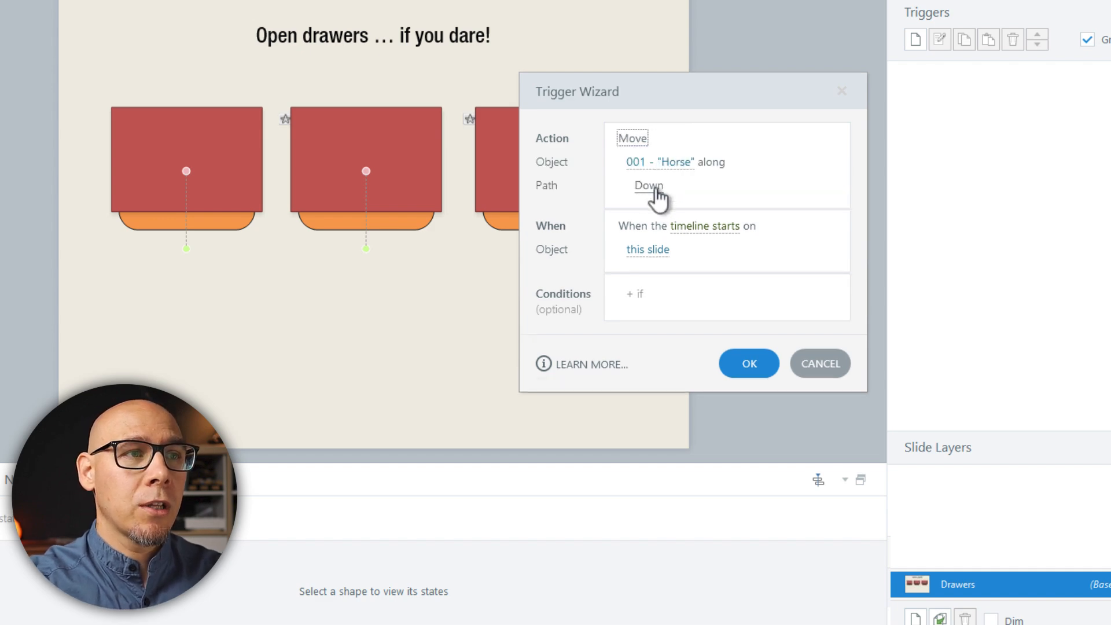
Make the trigger run when the state of object 001 is Selected and save it.
click(699, 224)
text(state)
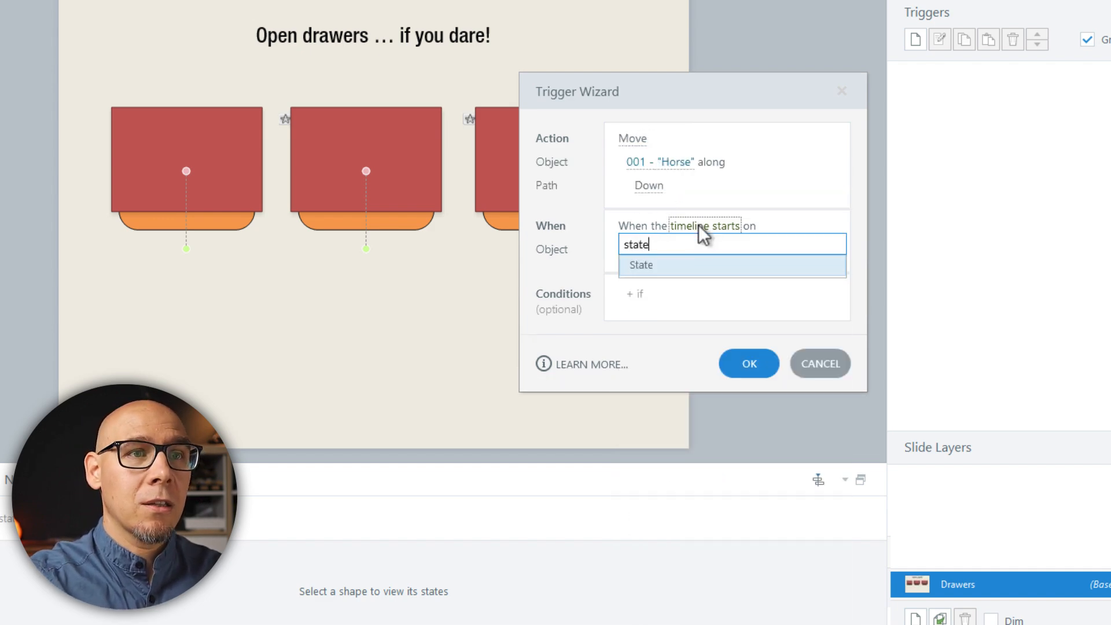
key(Return)
click(692, 263)
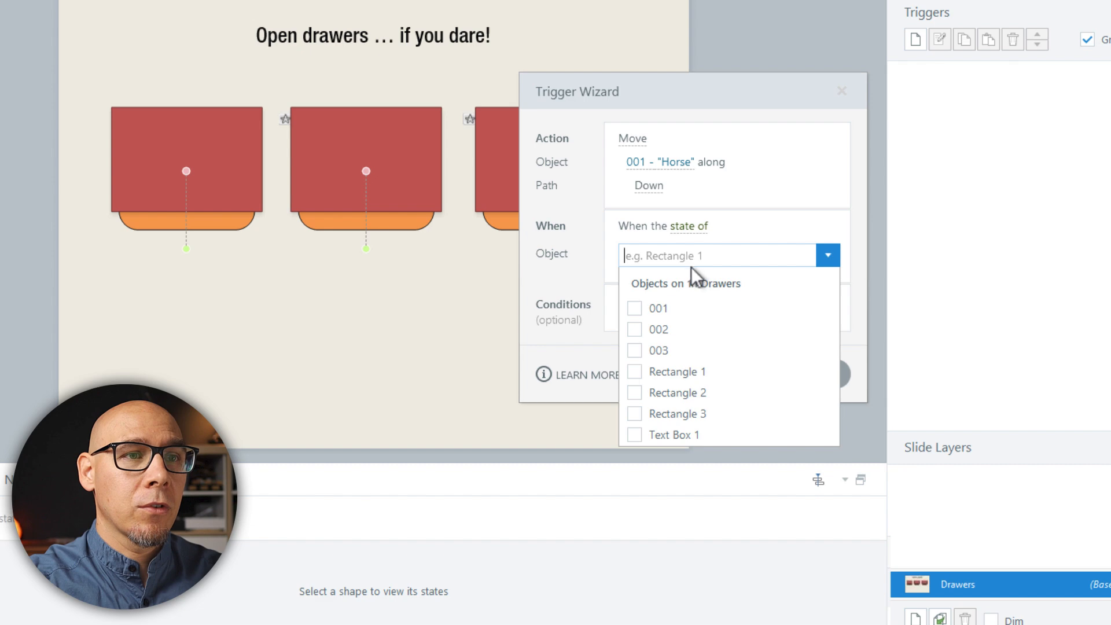
click(648, 310)
click(587, 290)
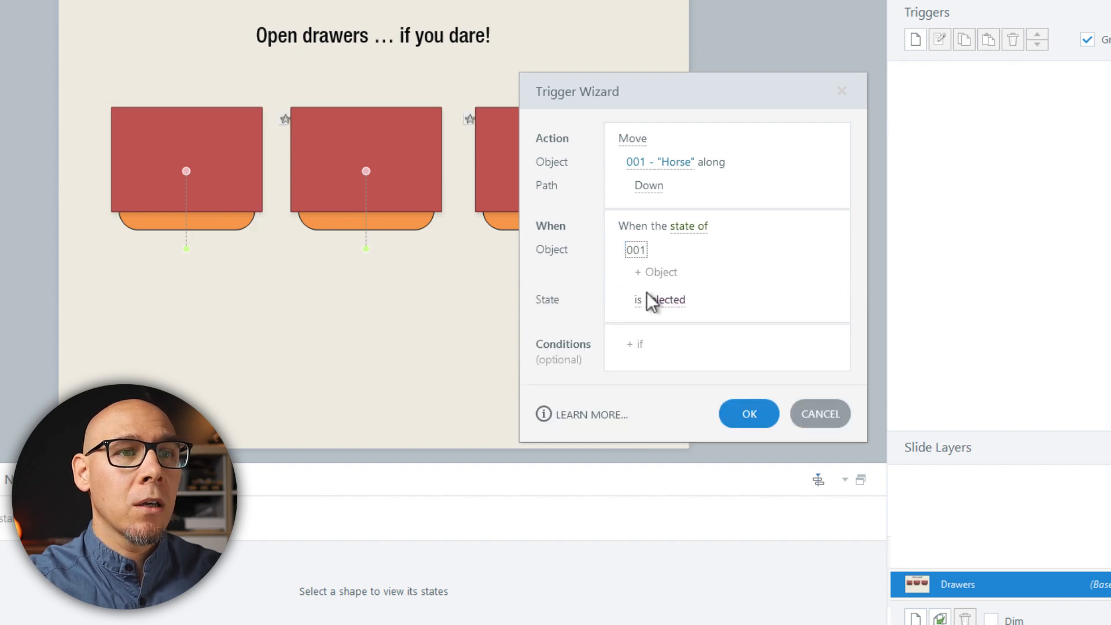
click(748, 414)
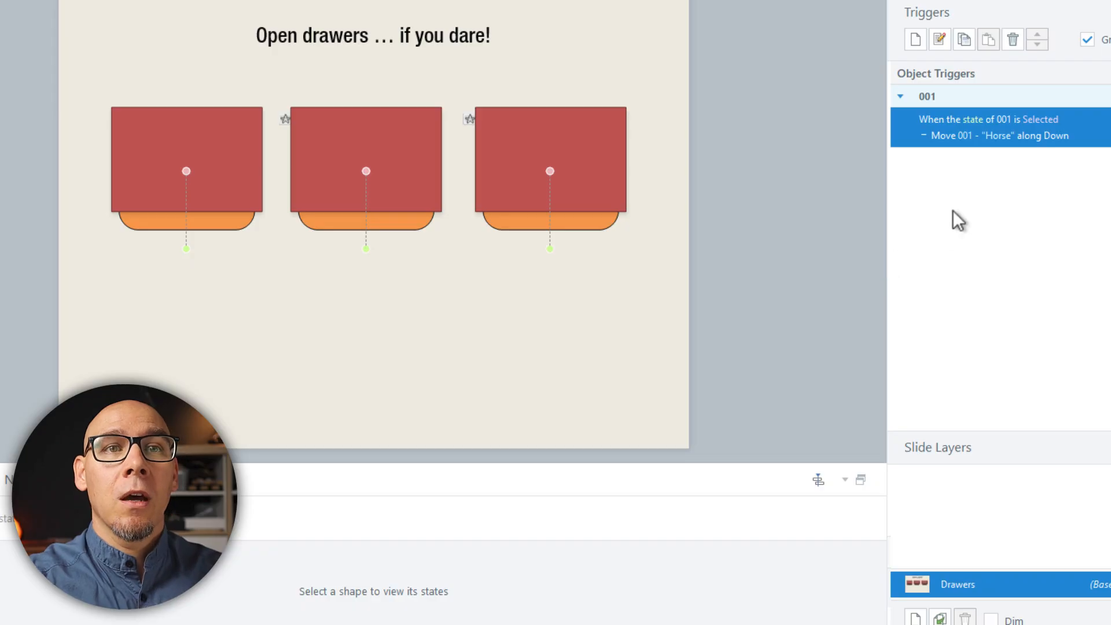
Duplicate the trigger that moves 001 - "Horse" along Down and make the copy run when the state of 001 is not Selected.
click(964, 39)
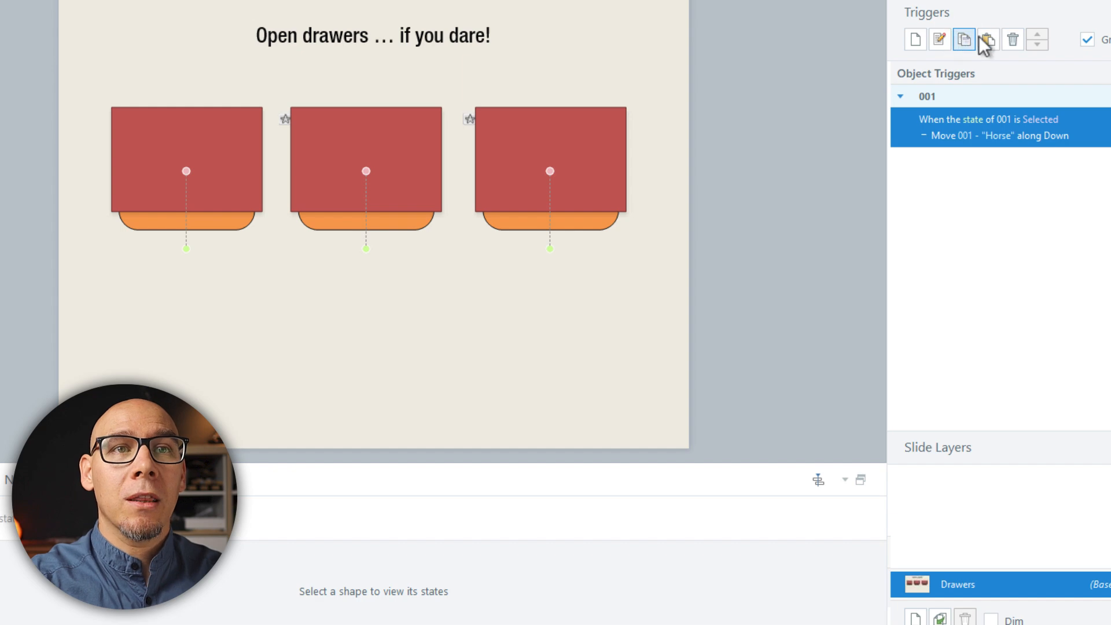
click(988, 40)
double_click(1082, 152)
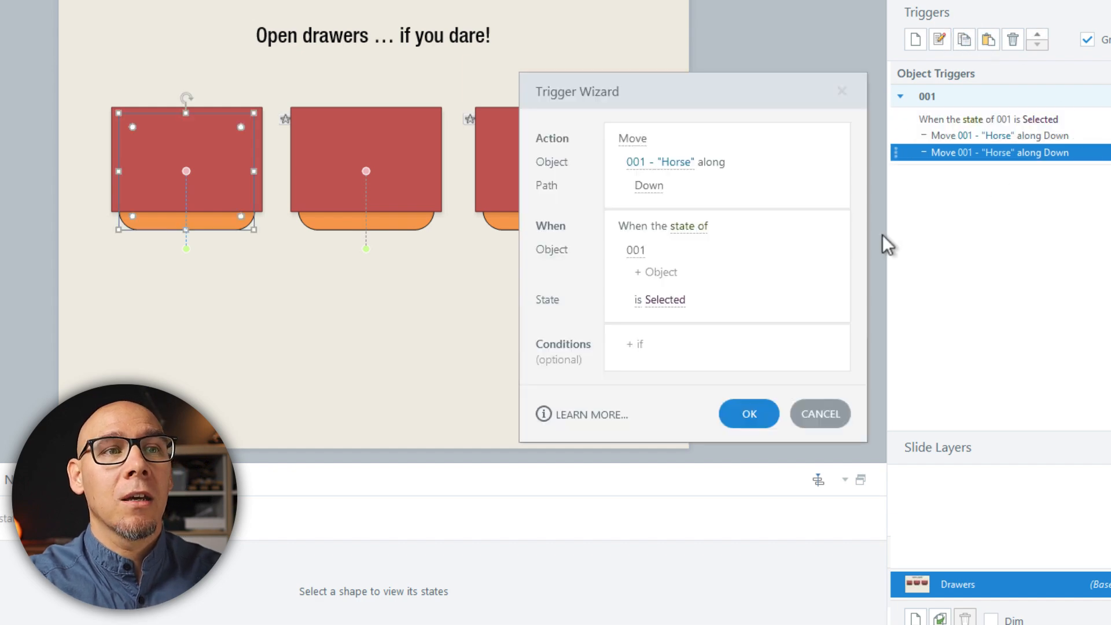
click(666, 300)
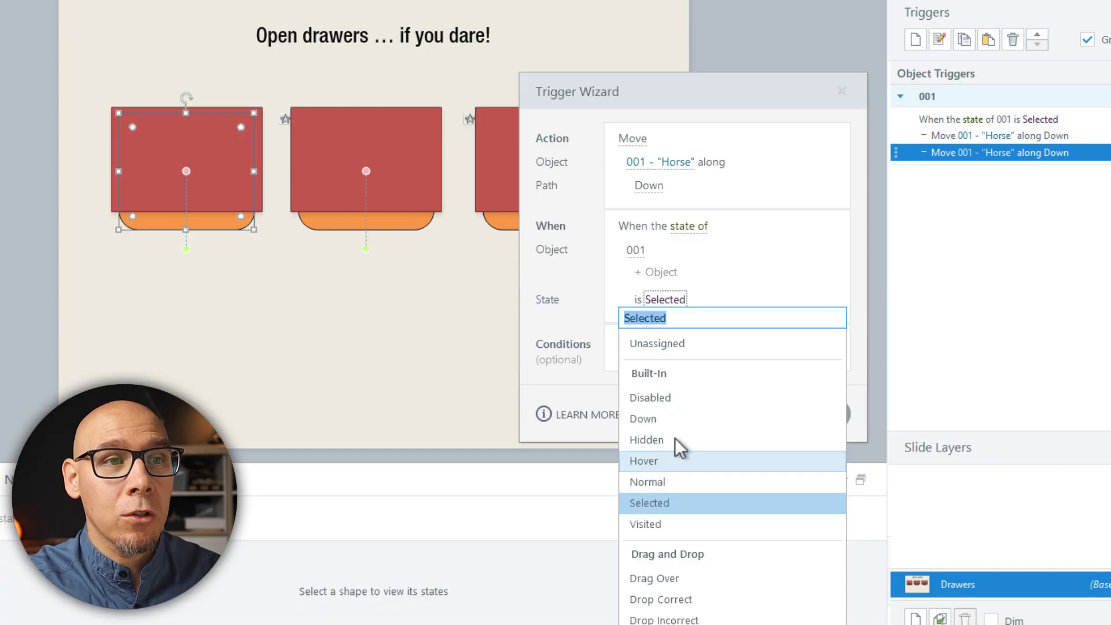
click(624, 303)
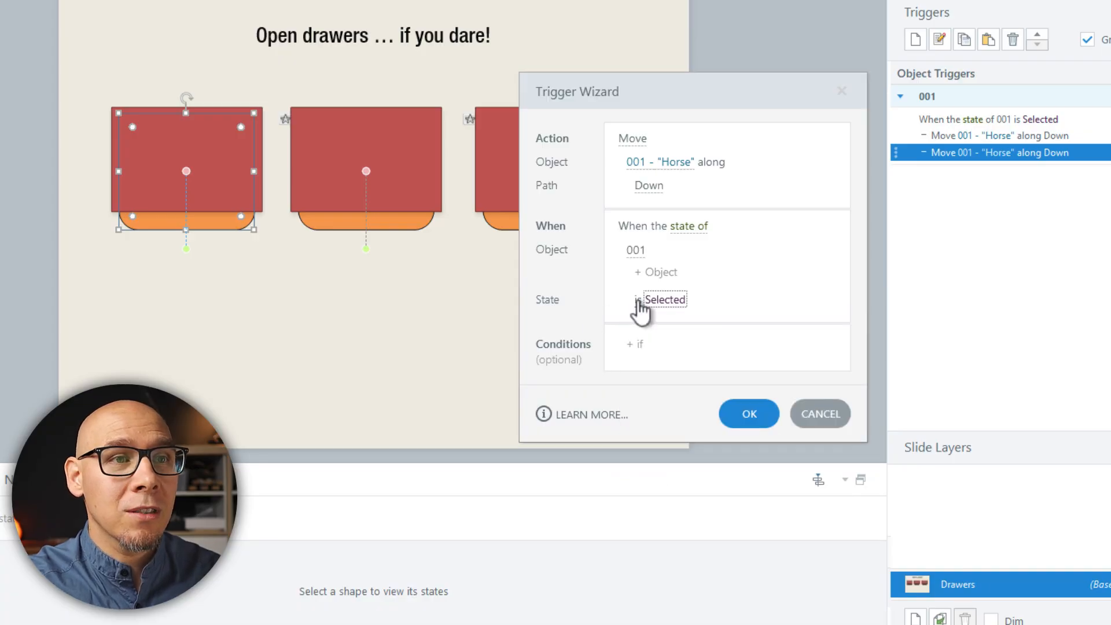
click(637, 300)
click(642, 363)
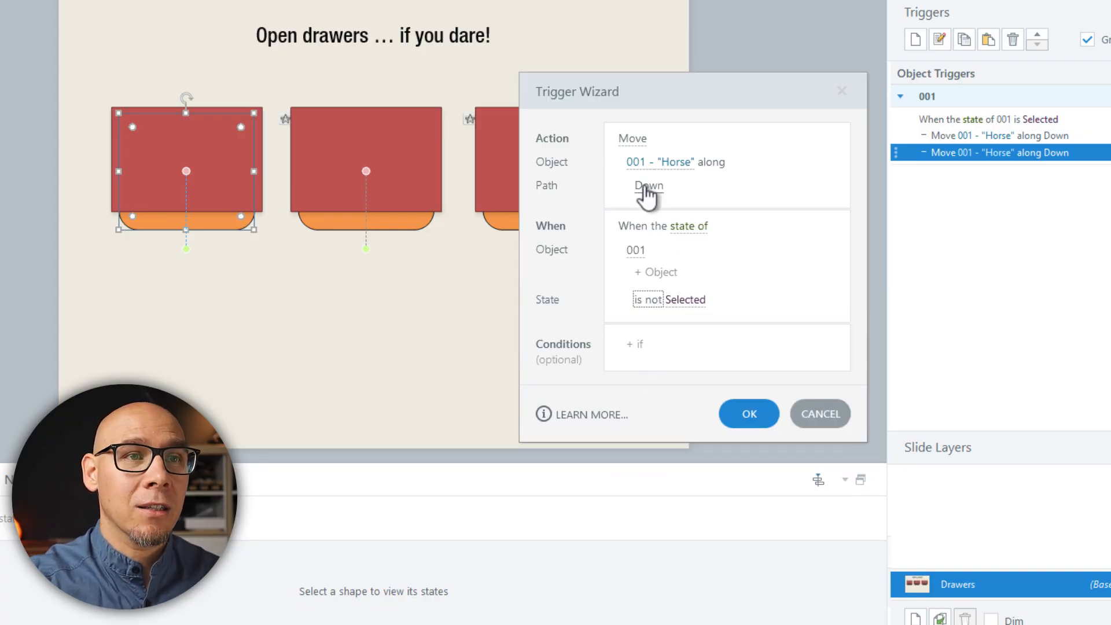
Set the copied trigger's motion path to Up and save the trigger.
click(649, 186)
click(637, 305)
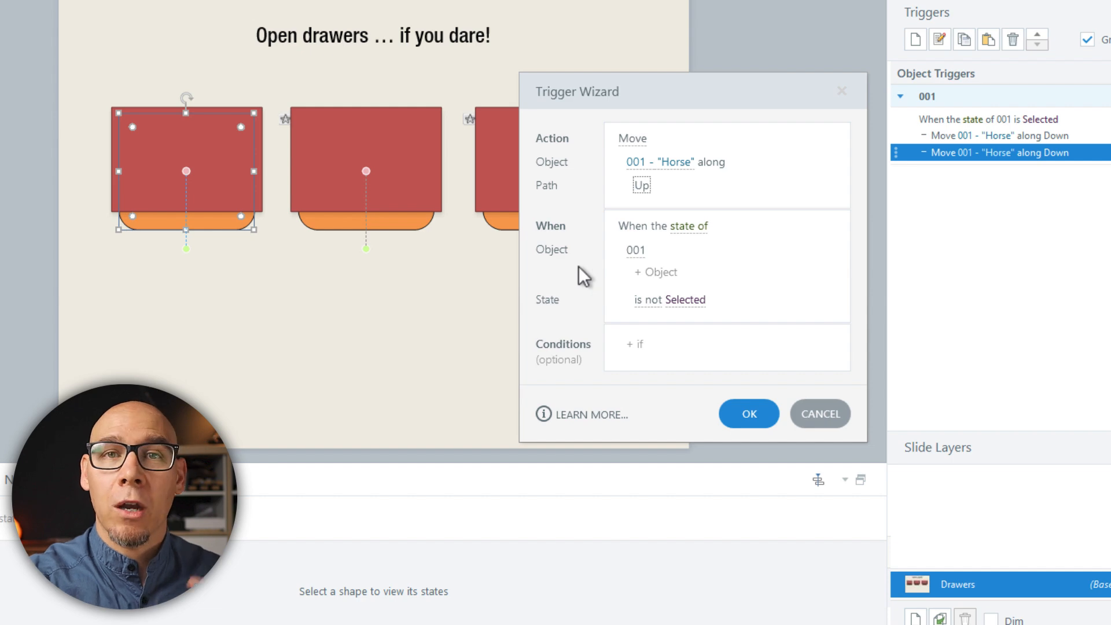
click(751, 412)
click(782, 324)
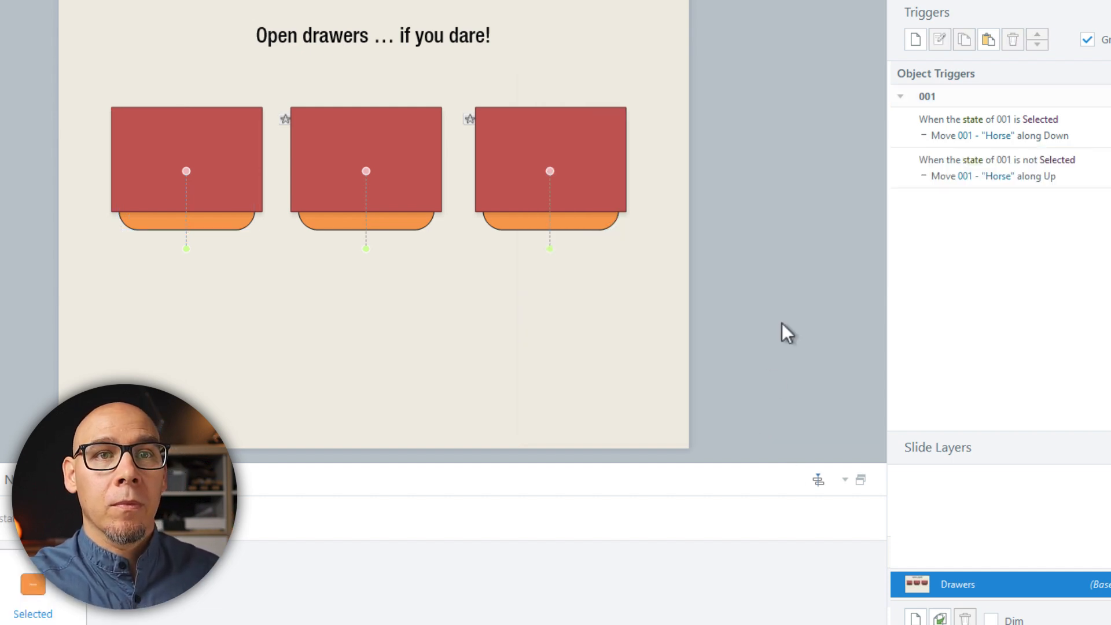
Copy both 001 triggers and paste them onto the middle drawer shape, 002 - "Mouse".
click(1084, 137)
shift+click(1097, 174)
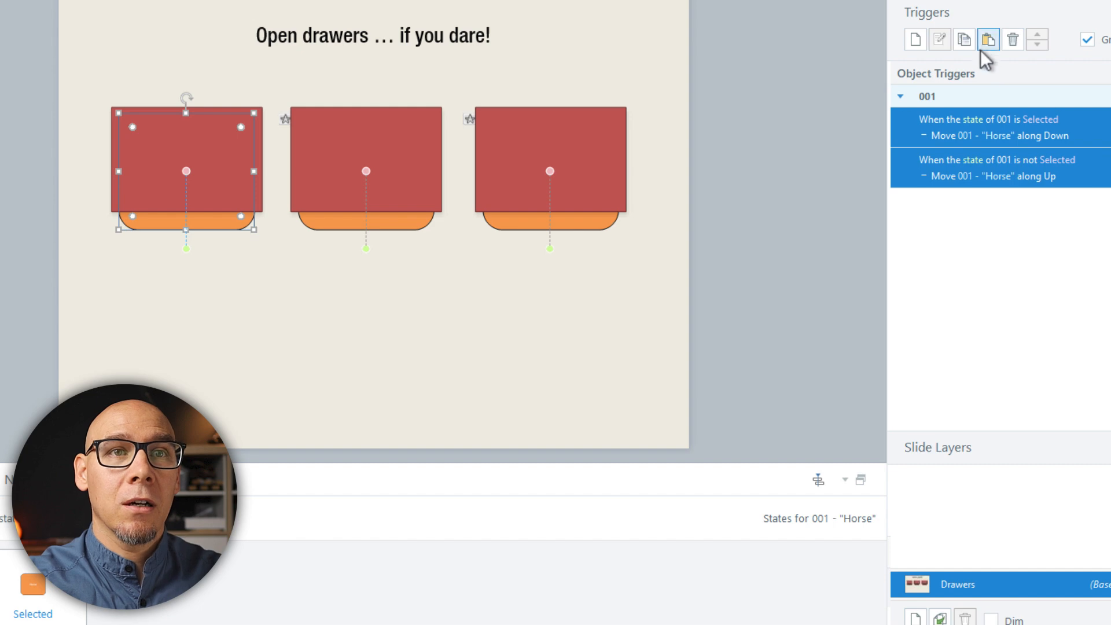
click(964, 41)
click(727, 230)
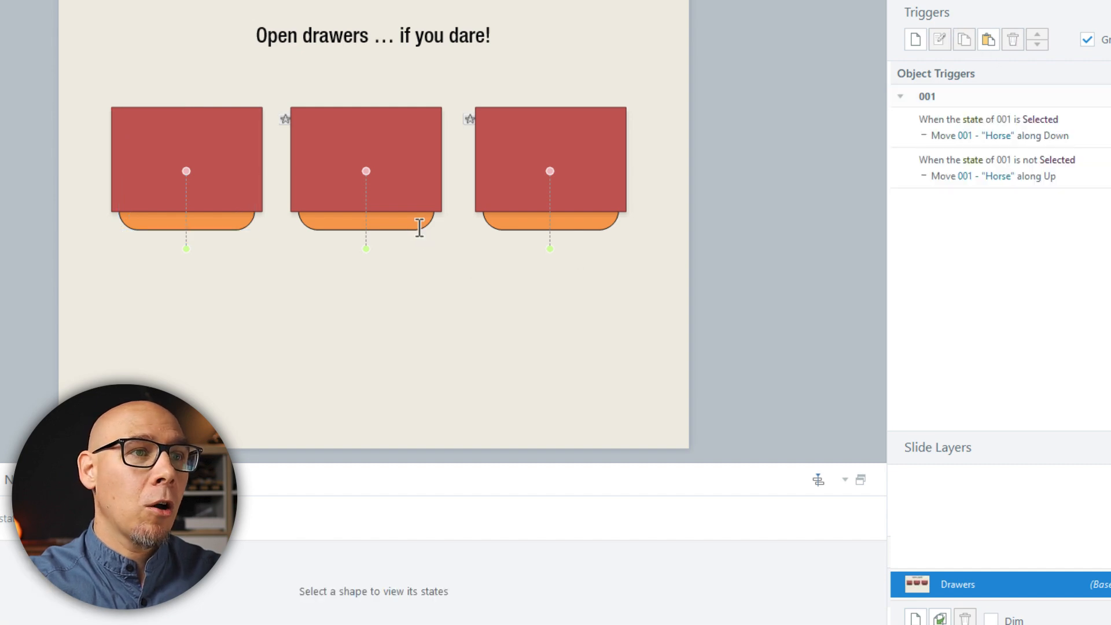
click(420, 227)
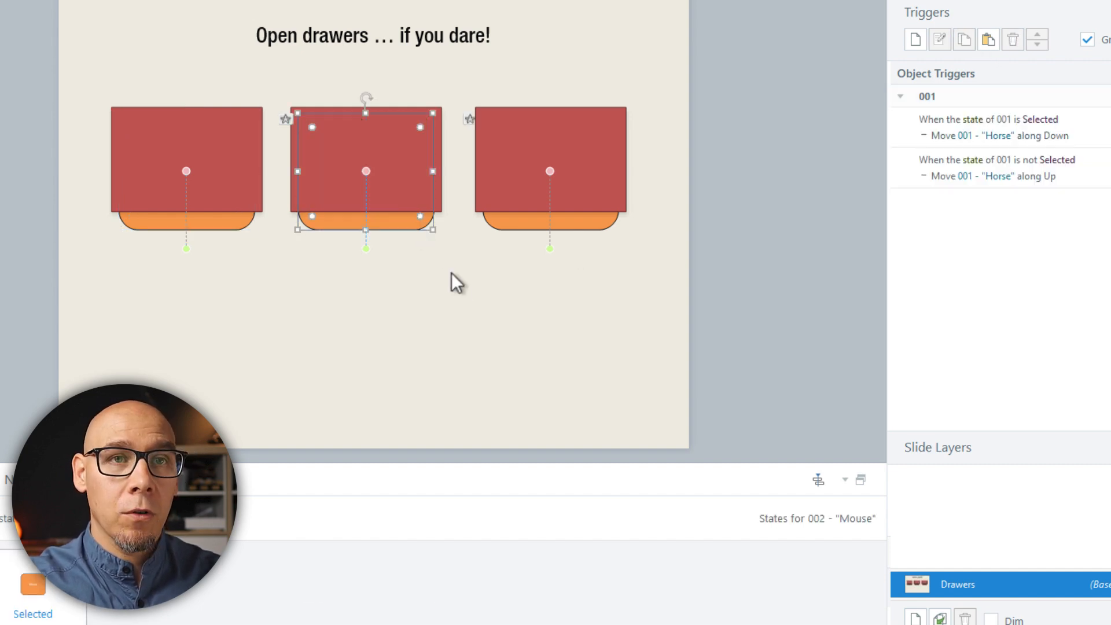
key(ctrl+v)
Make the 002 is Selected trigger move object 002 instead of 001.
click(1099, 232)
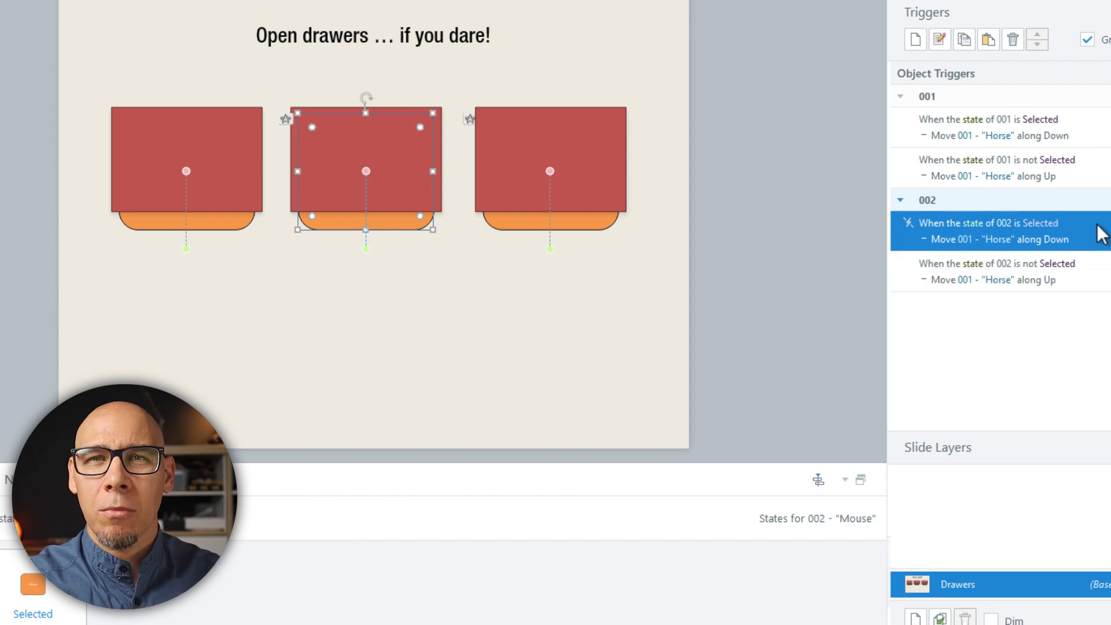
click(979, 242)
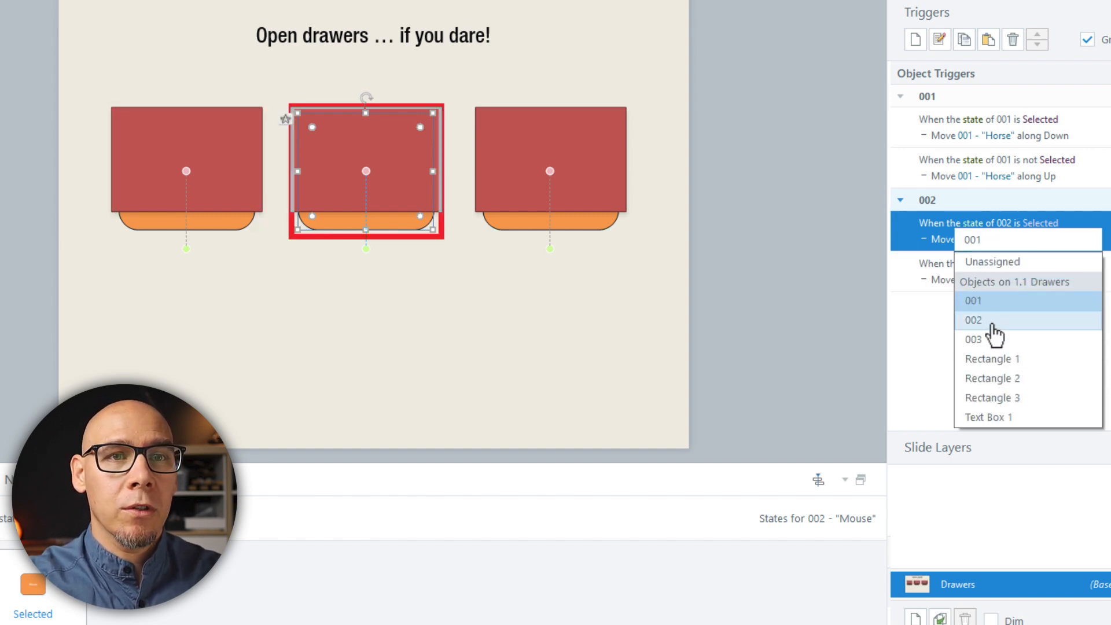
click(993, 320)
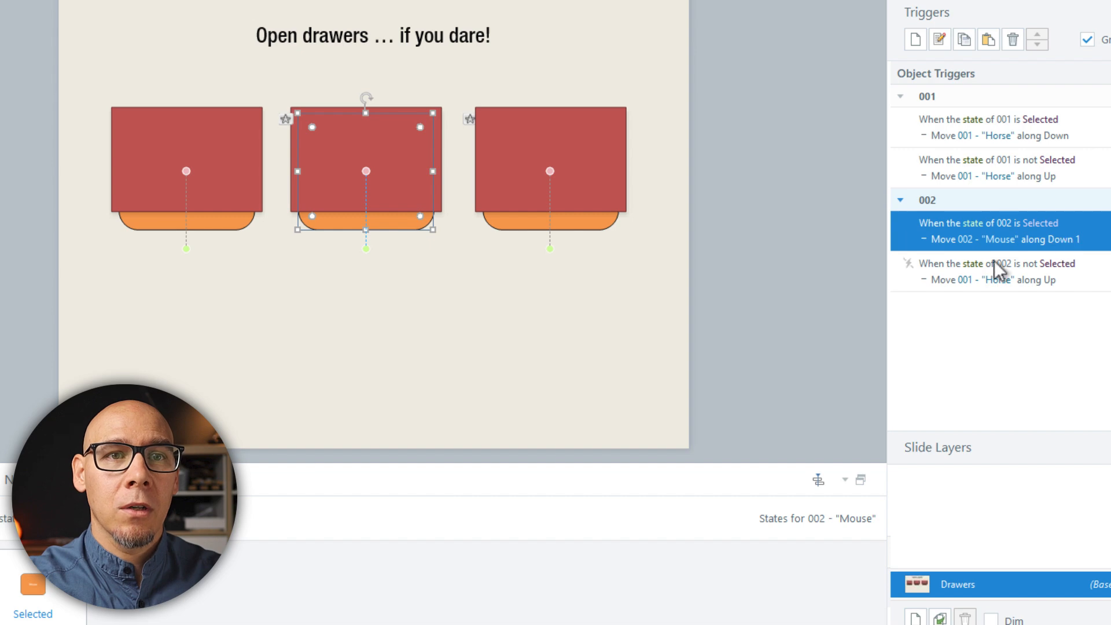
Make the 002 is not Selected trigger move object 002 along the Up 1 path.
click(971, 278)
click(992, 363)
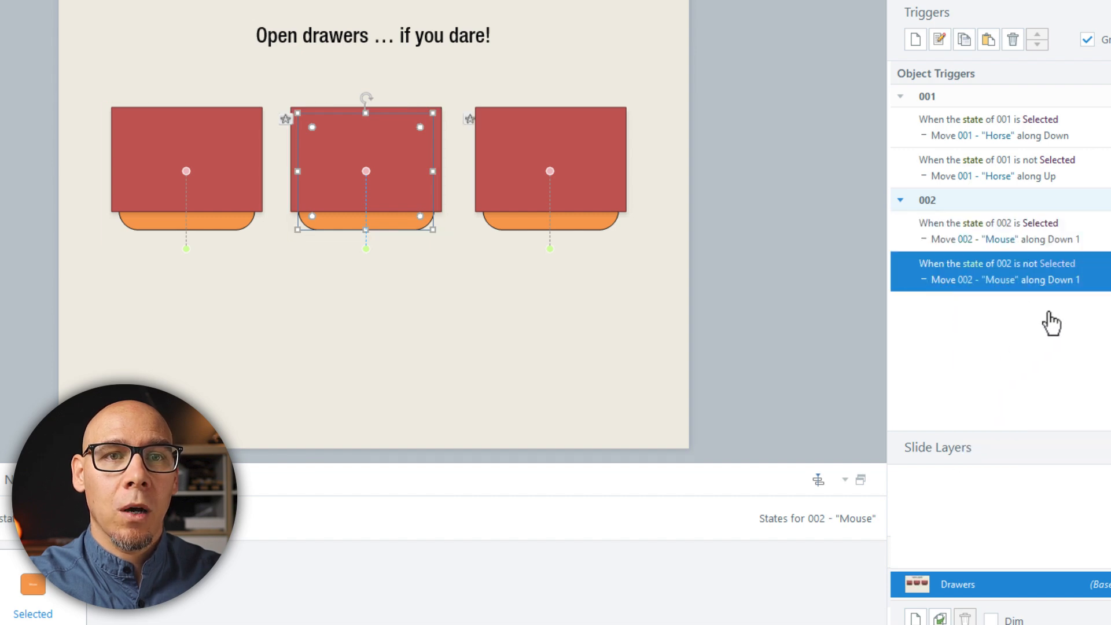
click(1069, 283)
click(1067, 365)
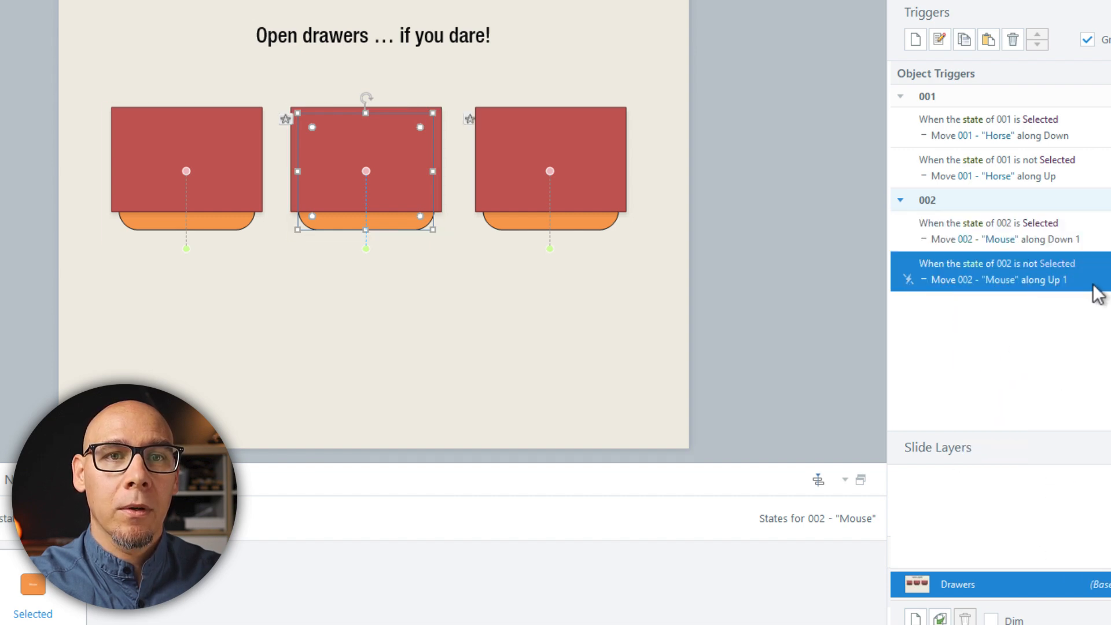
Copy both 002 triggers and paste them onto the third drawer shape, 003.
click(1093, 245)
ctrl+click(1099, 272)
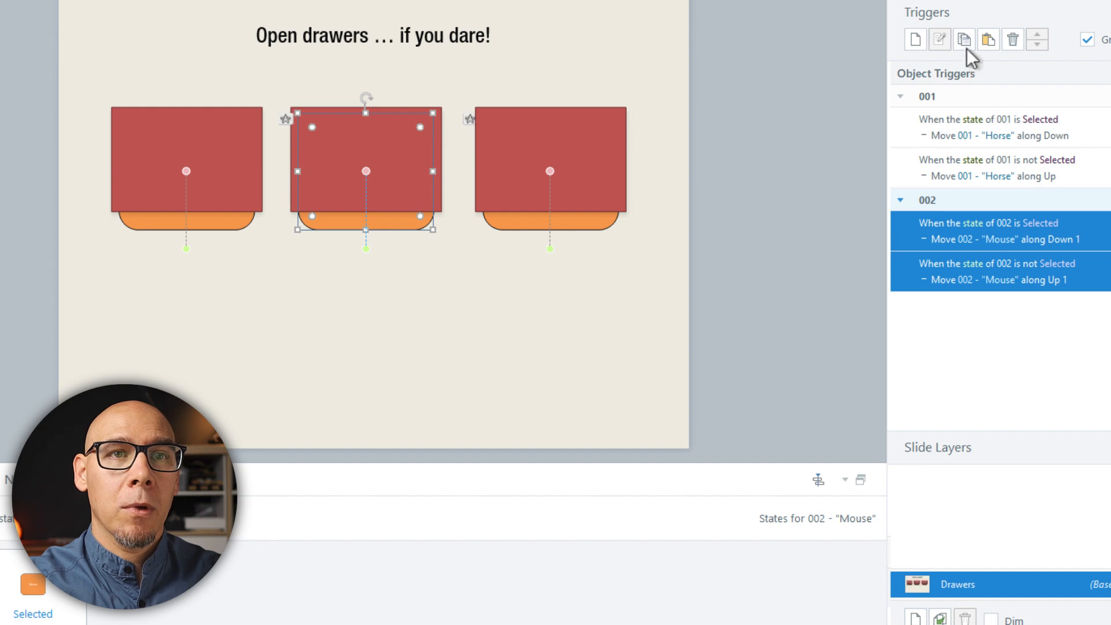
click(595, 231)
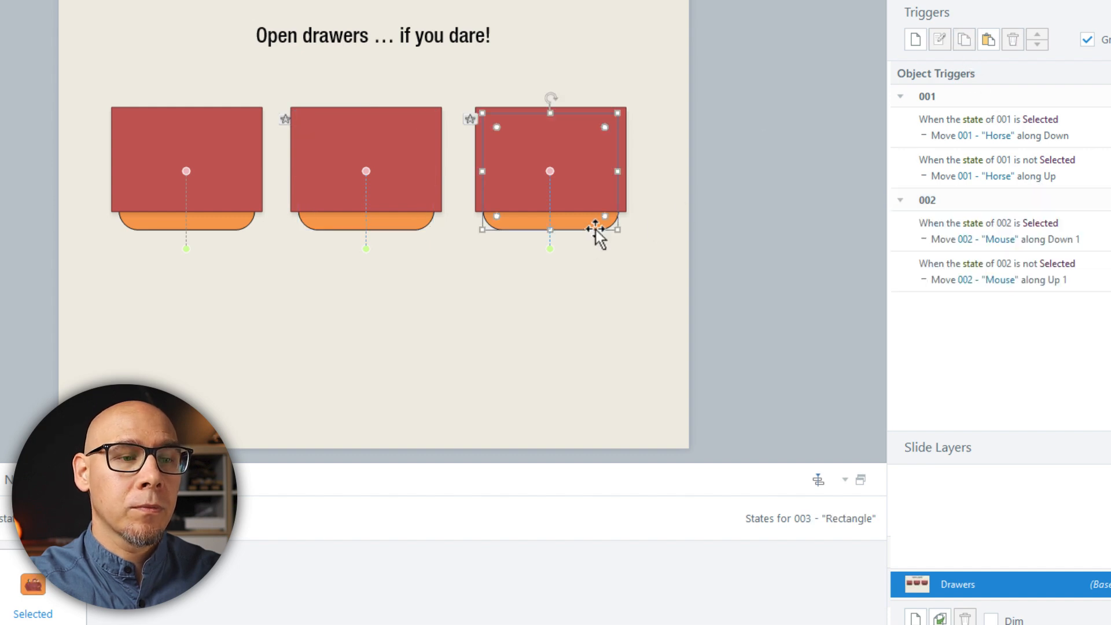
key(ctrl+v)
Make the 003 is Selected trigger move object 003 instead of 002.
click(981, 345)
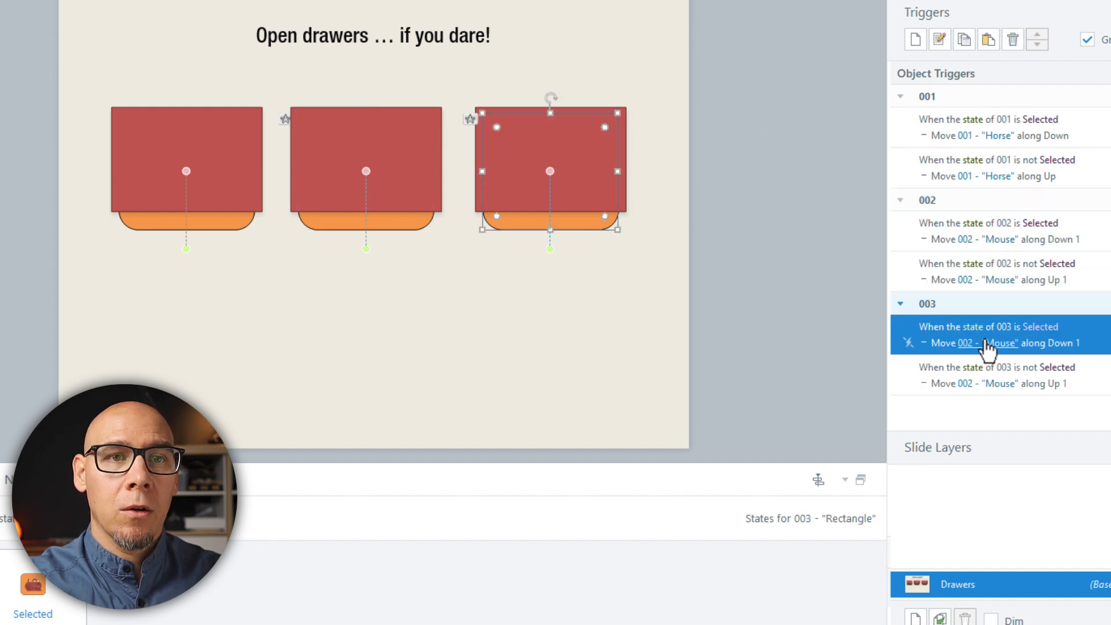
click(981, 345)
click(1001, 443)
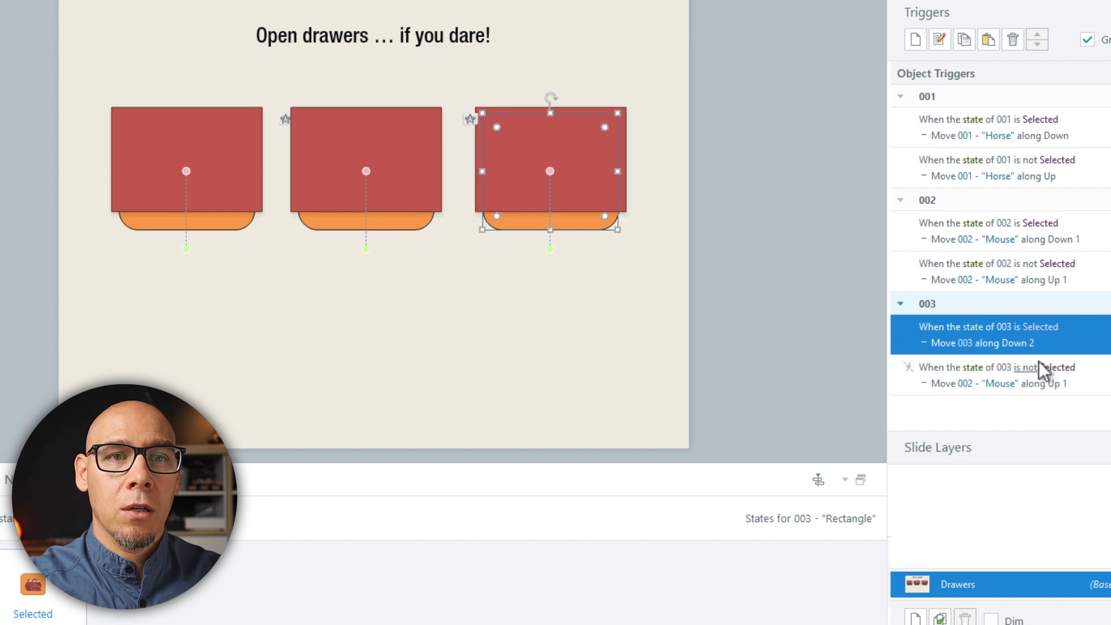
Make the 003 is not Selected trigger move object 003 along the Up 2 path.
click(1010, 381)
click(992, 389)
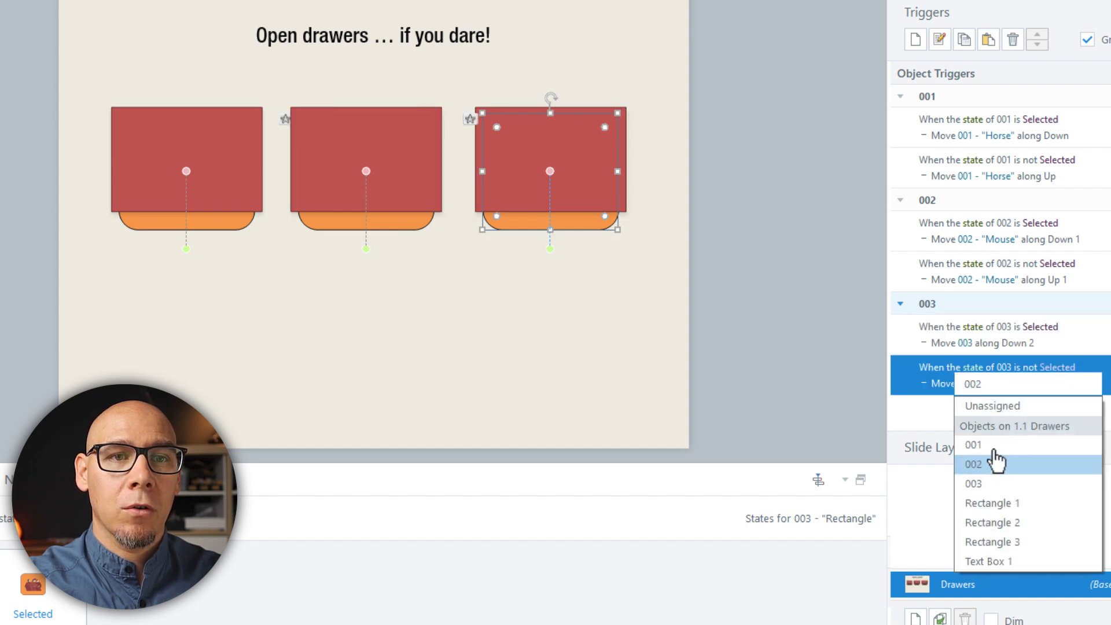
click(989, 483)
click(1028, 386)
click(1031, 465)
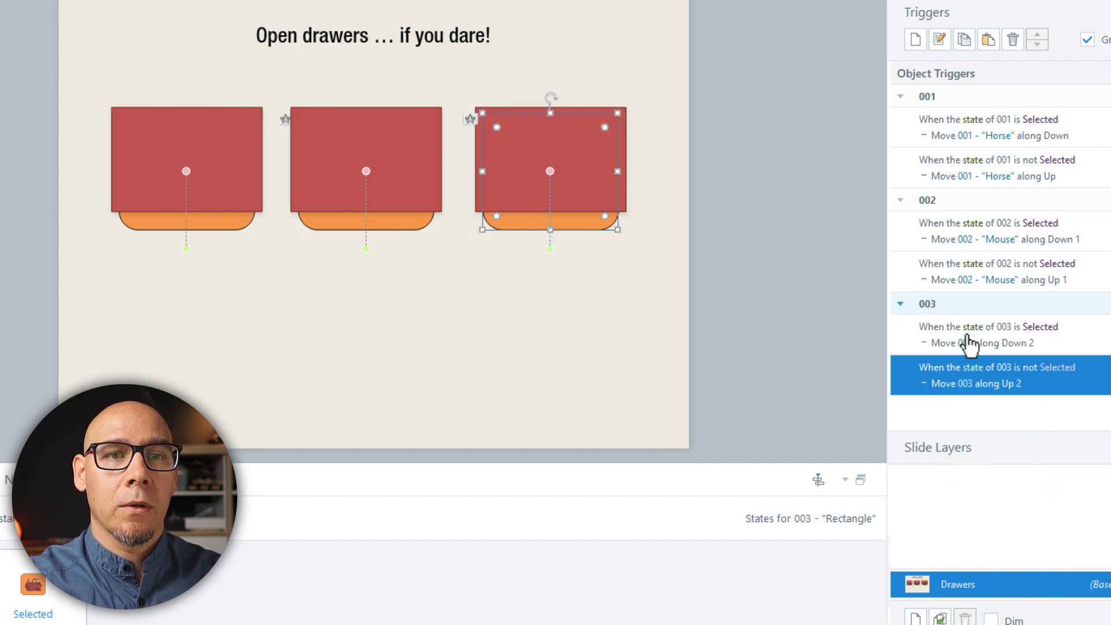
click(807, 321)
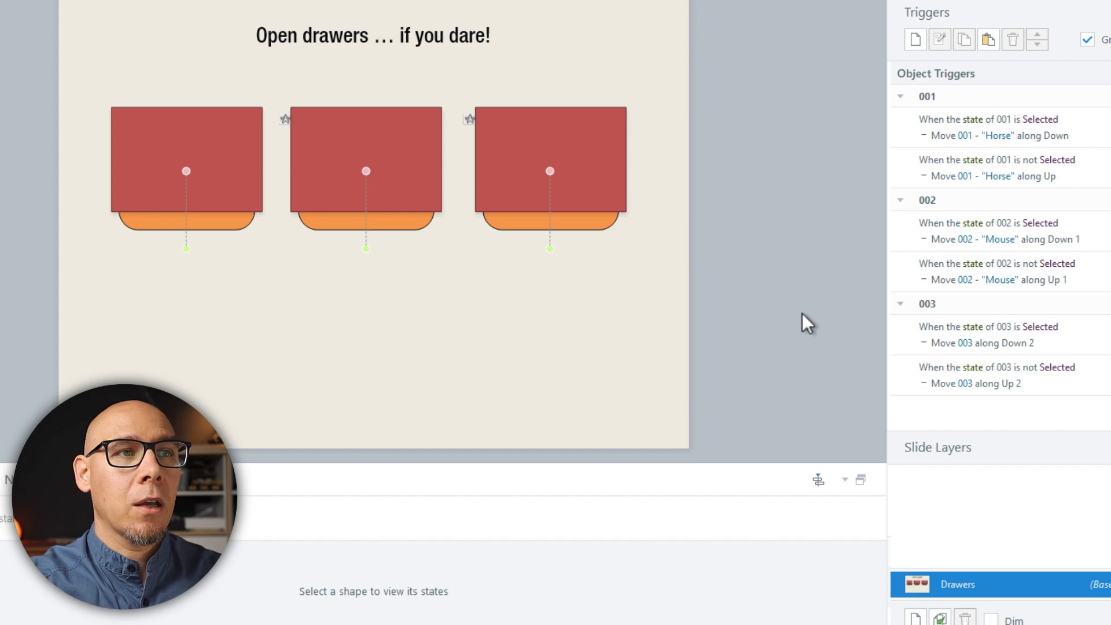